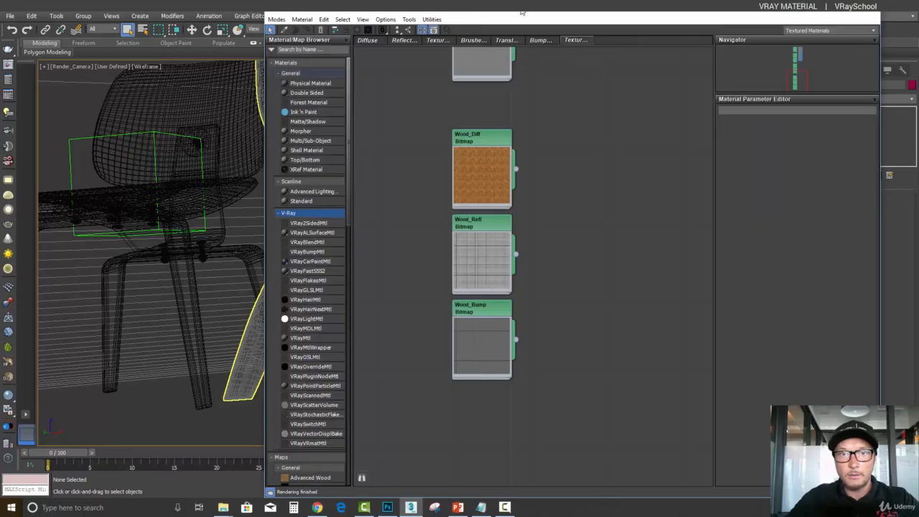
# Look through the Textured Materials view and the other prepared material views, including Diffuse, Reflection and Brushed Metal, to examine their map nodes
pyautogui.scroll(-3, 570, 46)
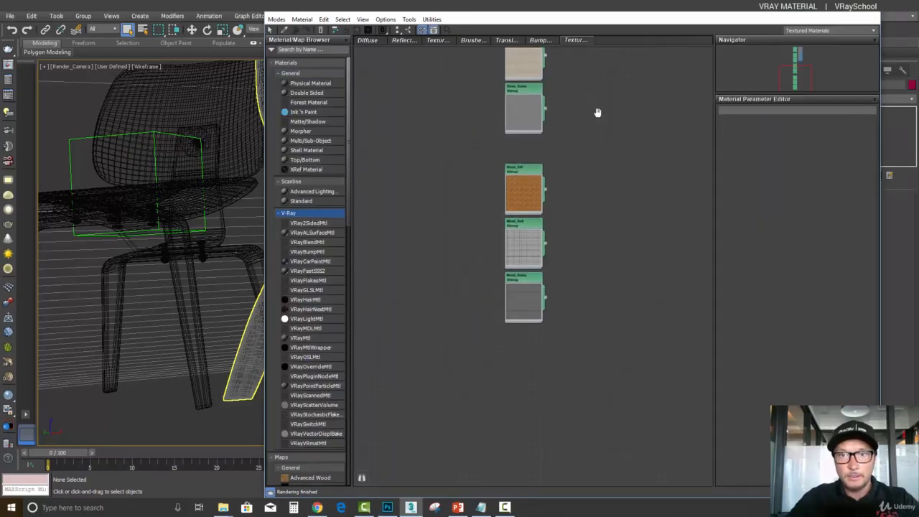
pyautogui.moveTo(596, 113); pyautogui.dragTo(610, 345, button='middle')
pyautogui.moveTo(641, 112); pyautogui.dragTo(639, 139, button='middle')
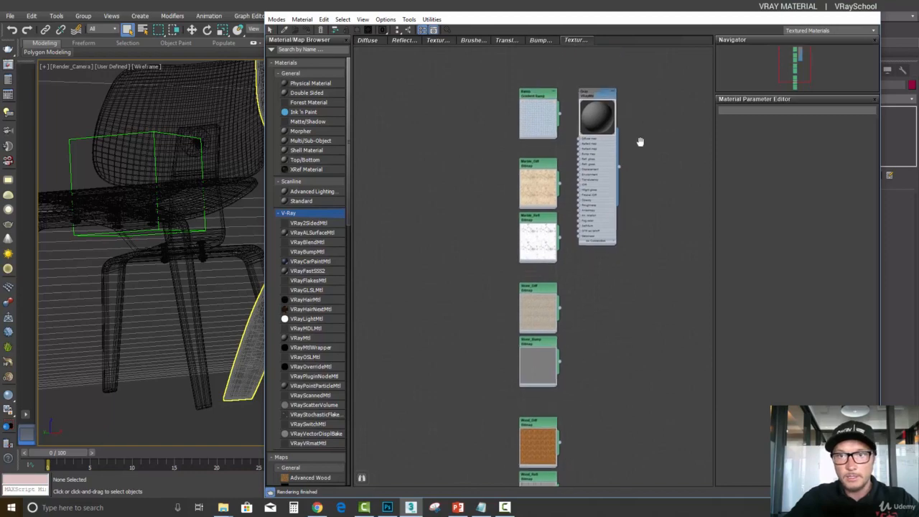
pyautogui.scroll(2, 624, 106)
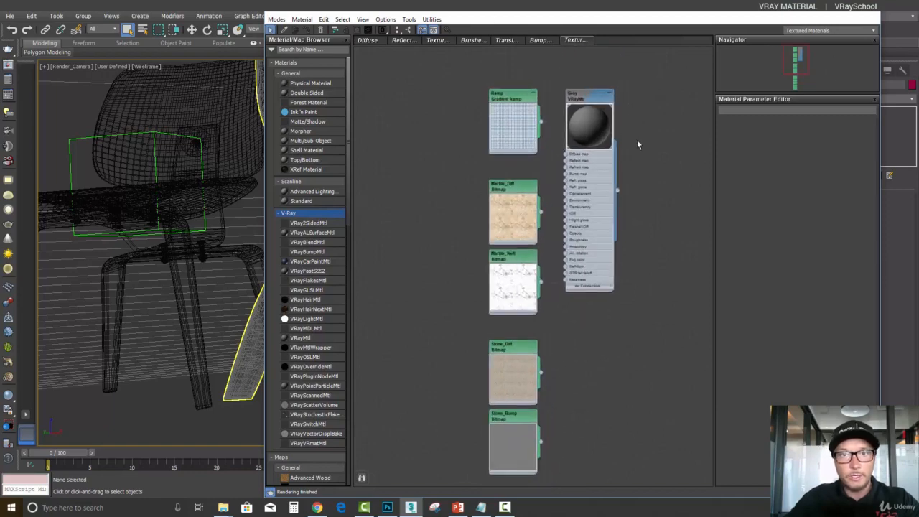
pyautogui.click(366, 40)
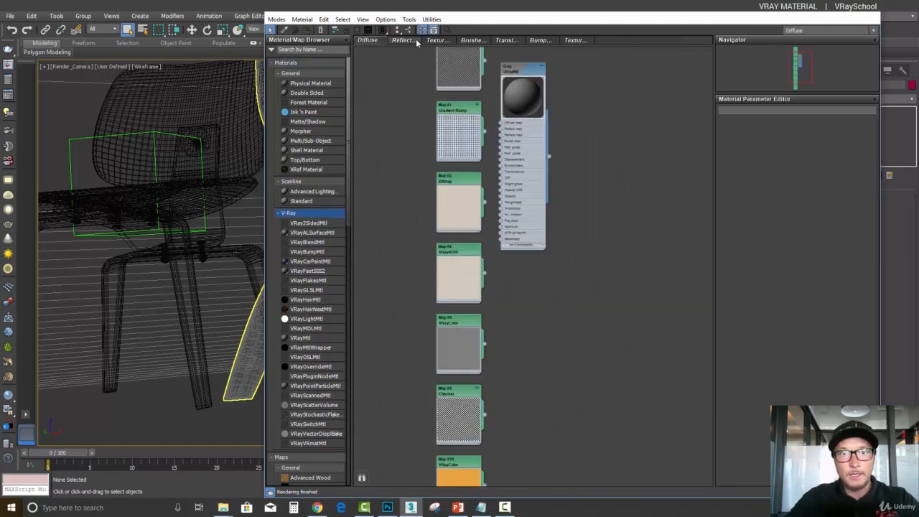
pyautogui.click(404, 41)
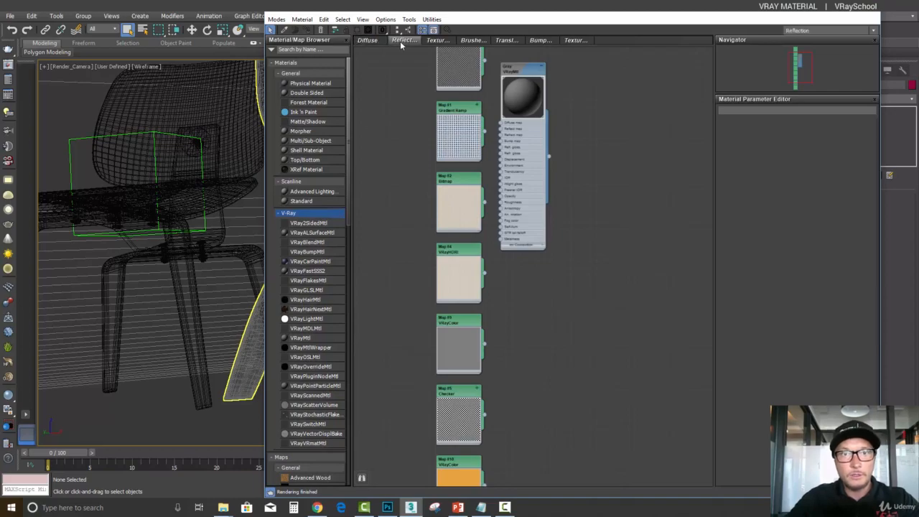
pyautogui.click(438, 40)
pyautogui.click(471, 40)
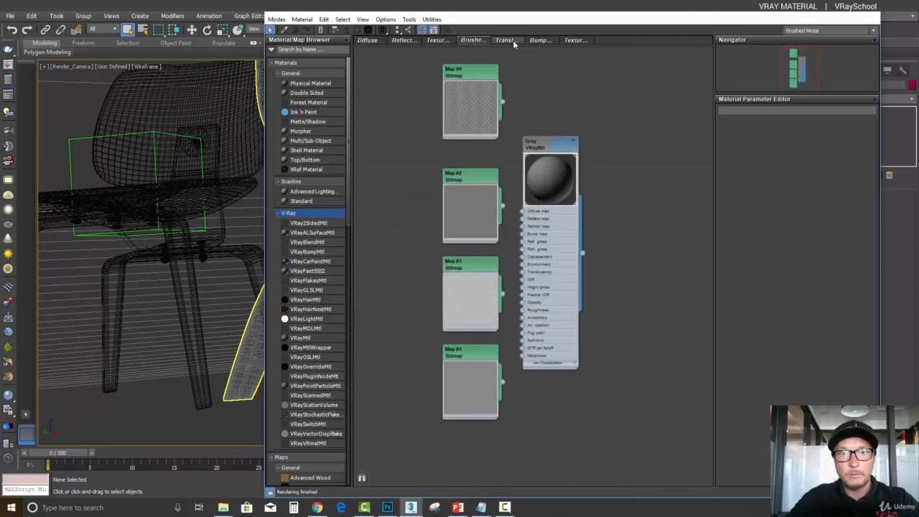
pyautogui.click(505, 40)
pyautogui.click(540, 40)
pyautogui.click(575, 41)
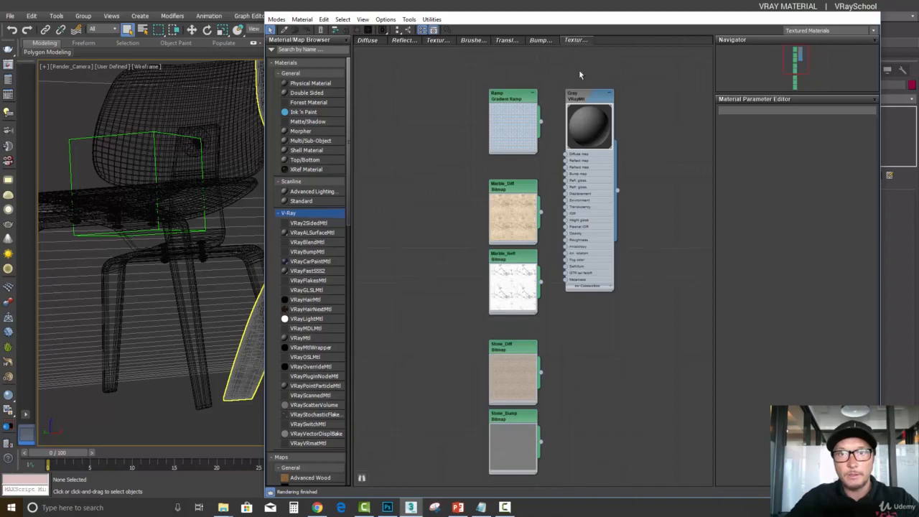
pyautogui.rightClick(609, 43)
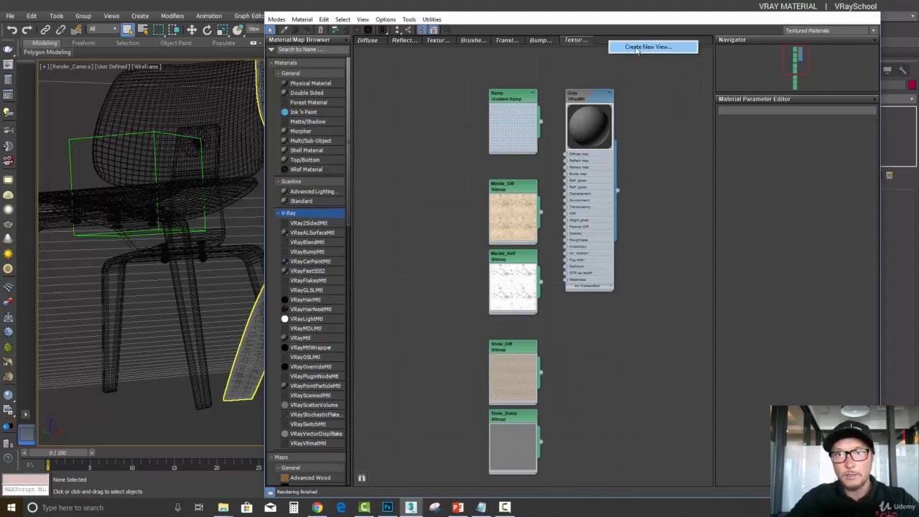
pyautogui.click(412, 75)
pyautogui.scroll(-3, 562, 163)
pyautogui.scroll(1, 541, 191)
pyautogui.moveTo(623, 310)
pyautogui.mouseDown(button='middle')
pyautogui.moveTo(622, 102)
pyautogui.moveTo(619, 320)
pyautogui.mouseUp(button='middle')
pyautogui.scroll(1, 475, 146)
# In the Diffuse view, move the Gray VRayMtl node up beside the yellow VRayColor map at the head of the column
pyautogui.click(379, 42)
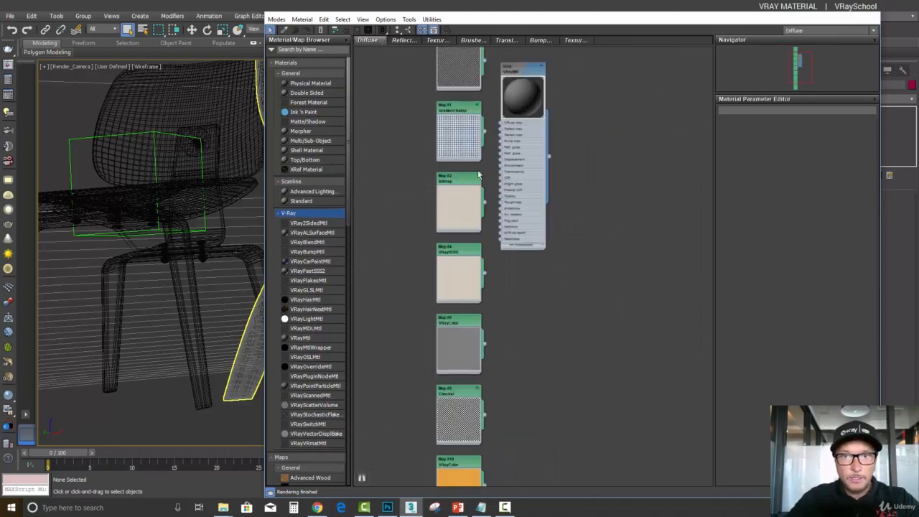
pyautogui.moveTo(600, 119); pyautogui.dragTo(640, 259, button='middle')
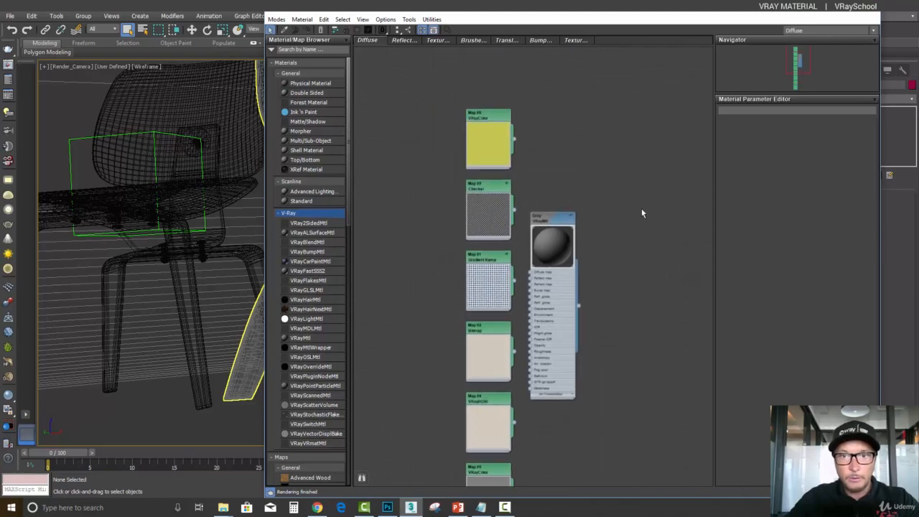
pyautogui.moveTo(552, 219); pyautogui.dragTo(577, 116)
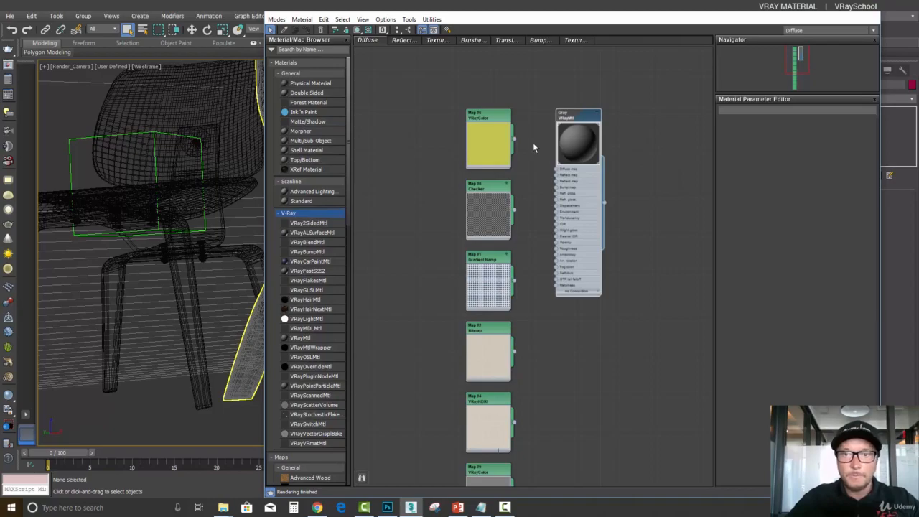
# Render the camera view, stop the production render and start interactive rendering from the V-Ray frame buffer
pyautogui.moveTo(441, 12); pyautogui.dragTo(294, 188)
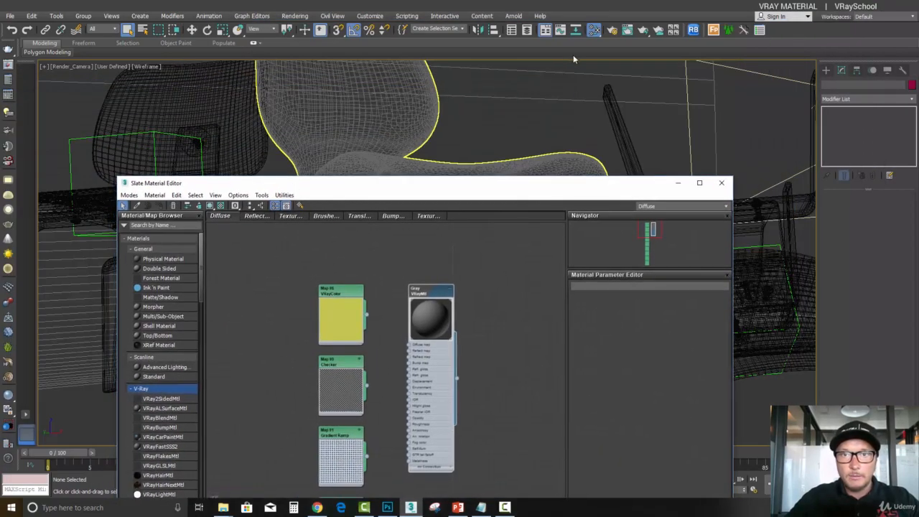
pyautogui.click(612, 29)
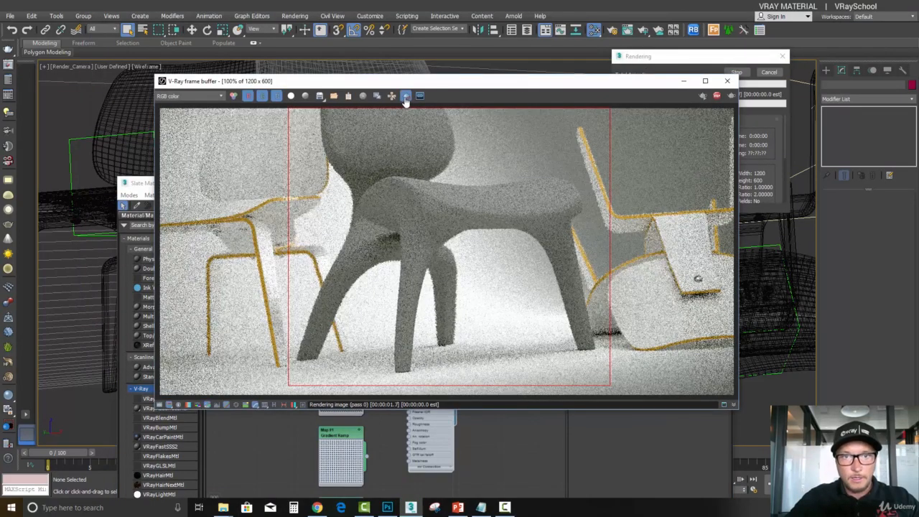
pyautogui.moveTo(456, 87); pyautogui.dragTo(399, 44)
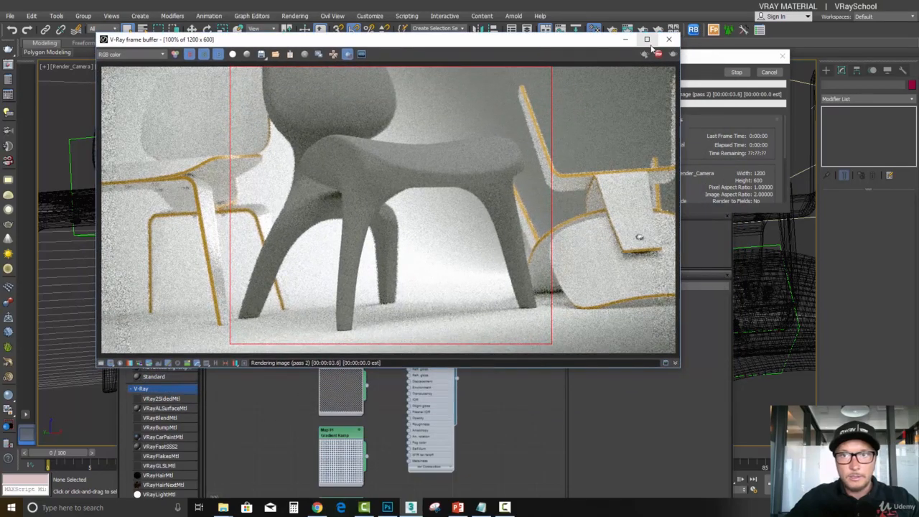
pyautogui.click(657, 55)
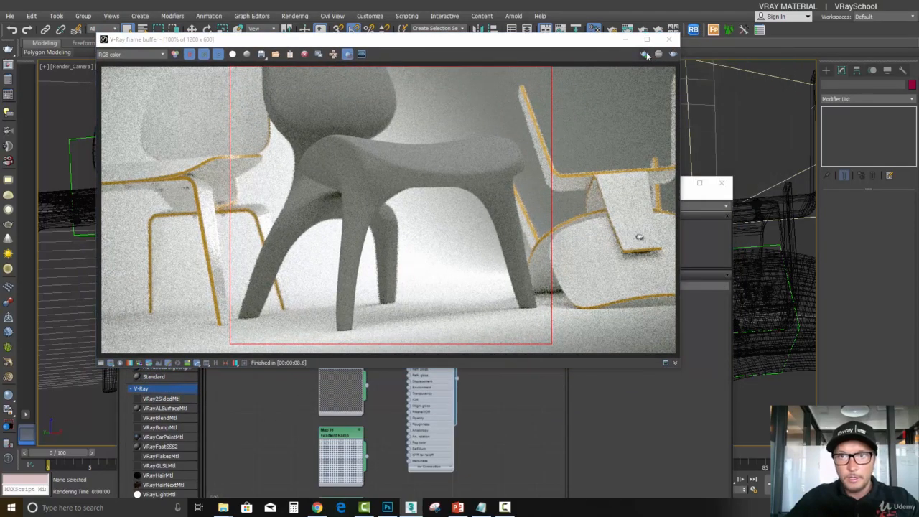
pyautogui.click(645, 55)
# Arrange the V-Ray frame buffer and a narrowed Slate Material Editor side by side, with the Diffuse view's maps and Gray material in sight
pyautogui.click(697, 195)
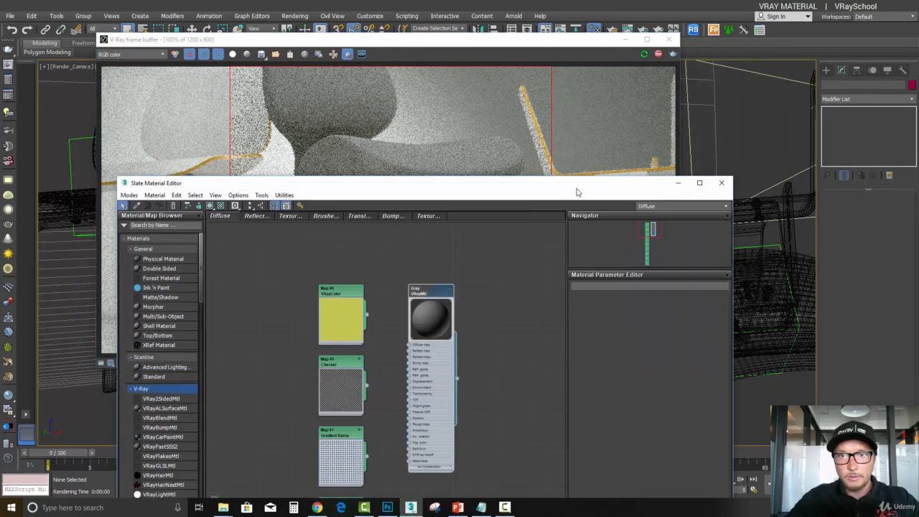
pyautogui.moveTo(577, 187); pyautogui.dragTo(721, 149)
pyautogui.moveTo(482, 41); pyautogui.dragTo(381, 29)
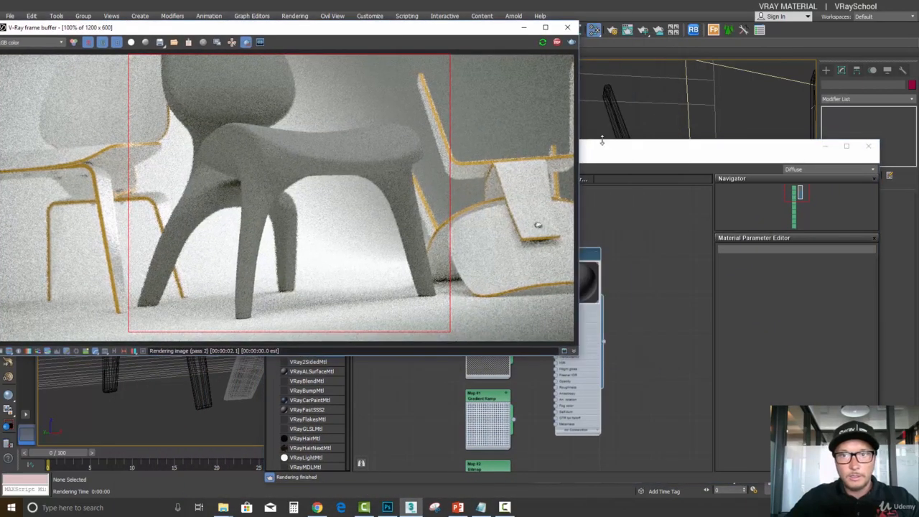
pyautogui.moveTo(624, 150); pyautogui.dragTo(673, 131)
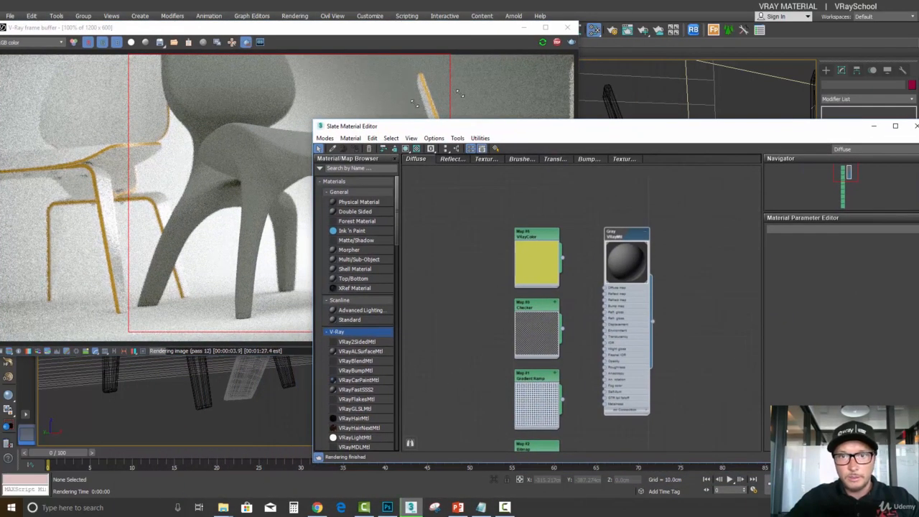
pyautogui.moveTo(319, 126); pyautogui.dragTo(509, 124)
pyautogui.moveTo(552, 81); pyautogui.dragTo(555, 84)
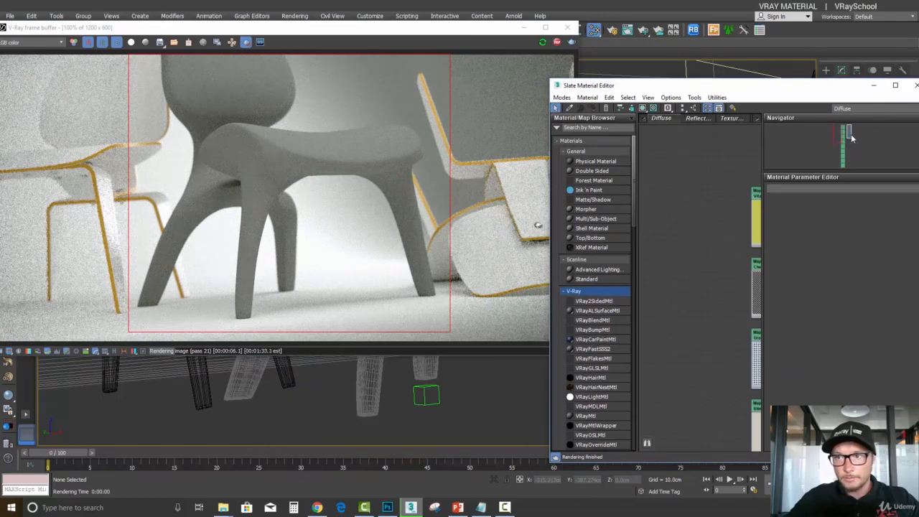
pyautogui.moveTo(836, 136); pyautogui.dragTo(845, 139)
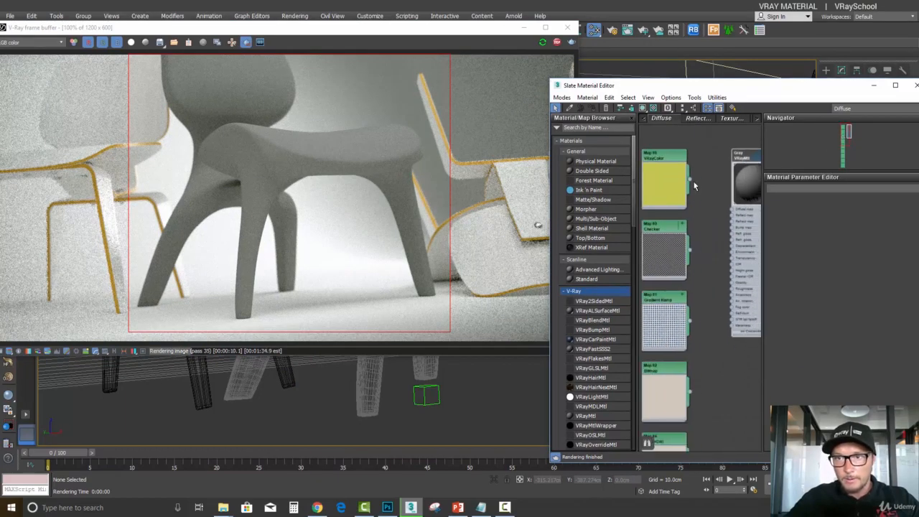
# Connect the yellow VRayColor map to the Gray material's diffuse map input and inspect the parameters of both nodes
pyautogui.moveTo(691, 177); pyautogui.dragTo(732, 209)
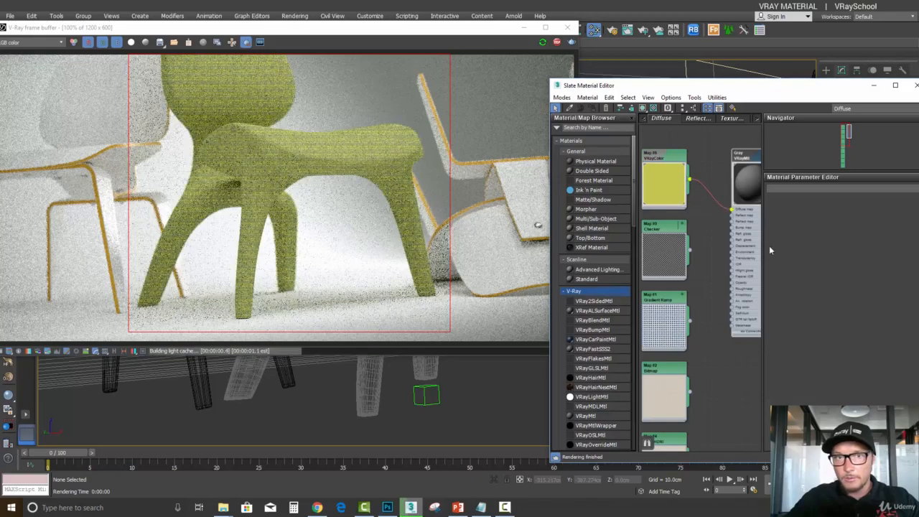
pyautogui.moveTo(753, 160); pyautogui.dragTo(739, 160)
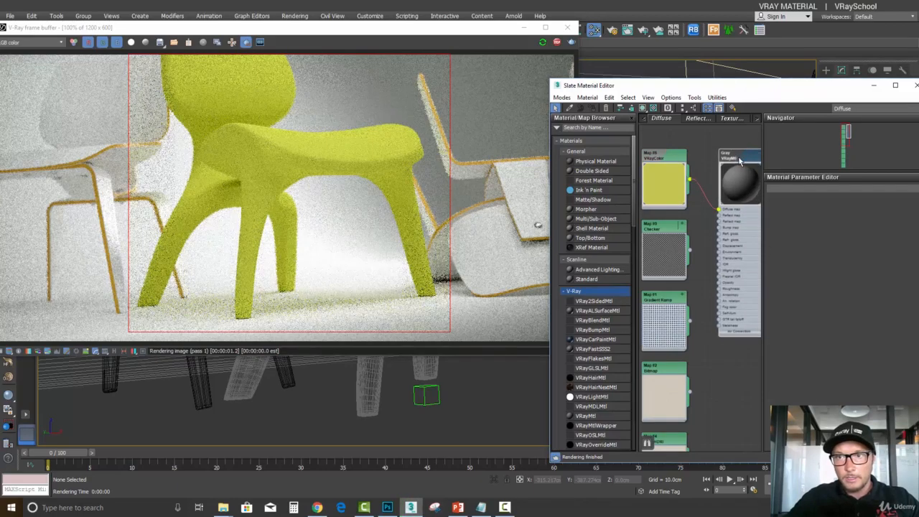
pyautogui.doubleClick(657, 156)
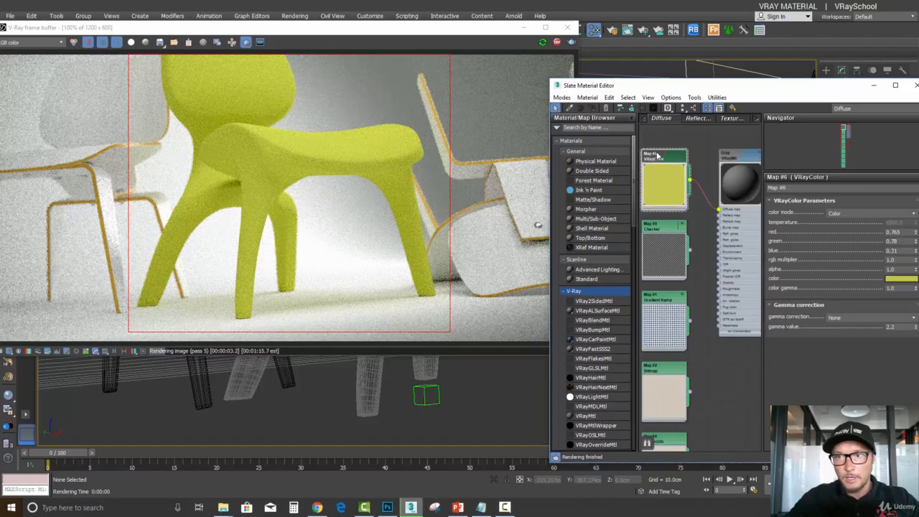
pyautogui.doubleClick(735, 159)
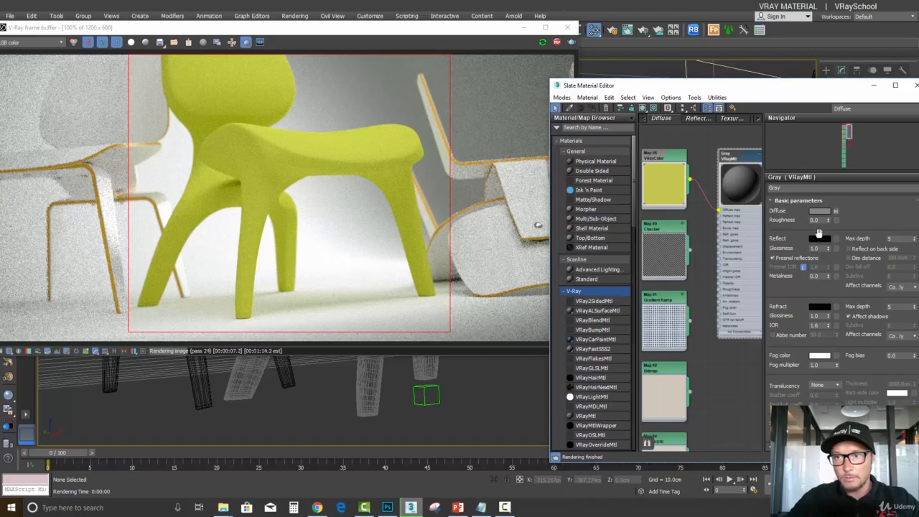
# Set the VRayColor map to red 0.8, green 0.5 and blue 0.2
pyautogui.doubleClick(661, 156)
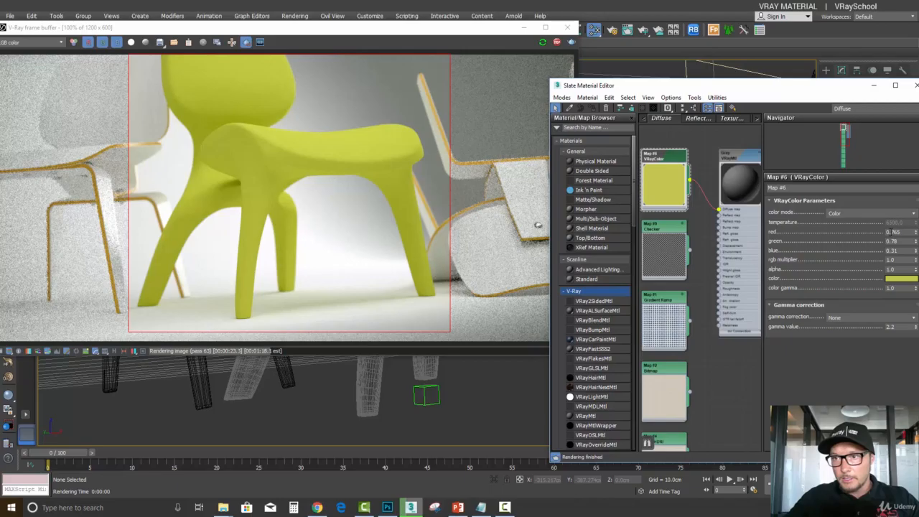
pyautogui.doubleClick(903, 231)
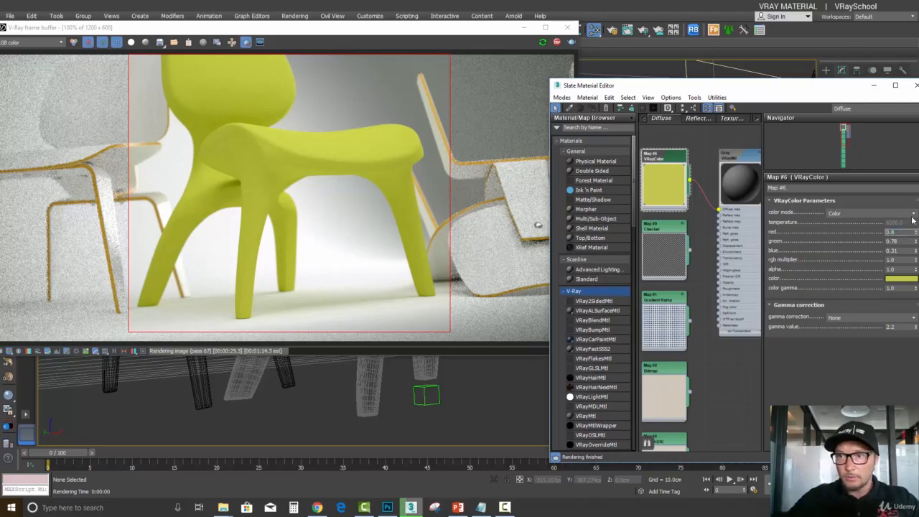
pyautogui.doubleClick(892, 242)
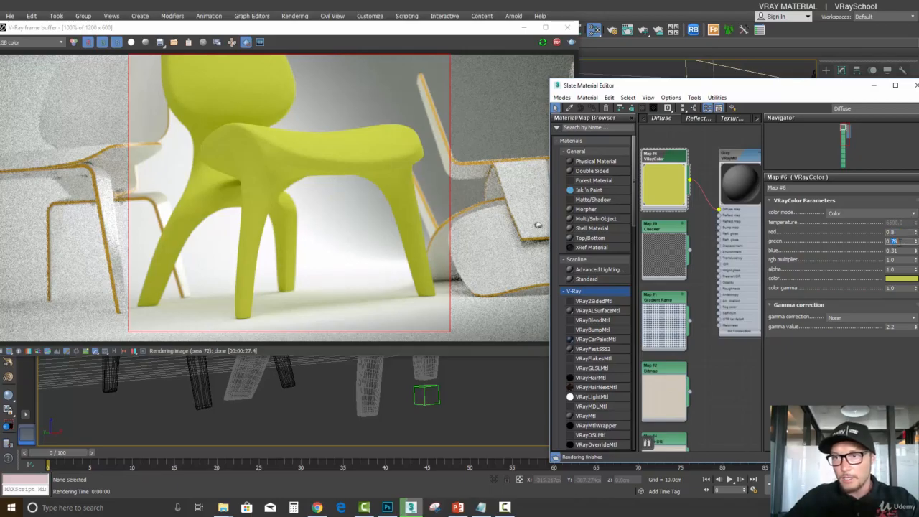
pyautogui.write('0.5')
pyautogui.press('Return')
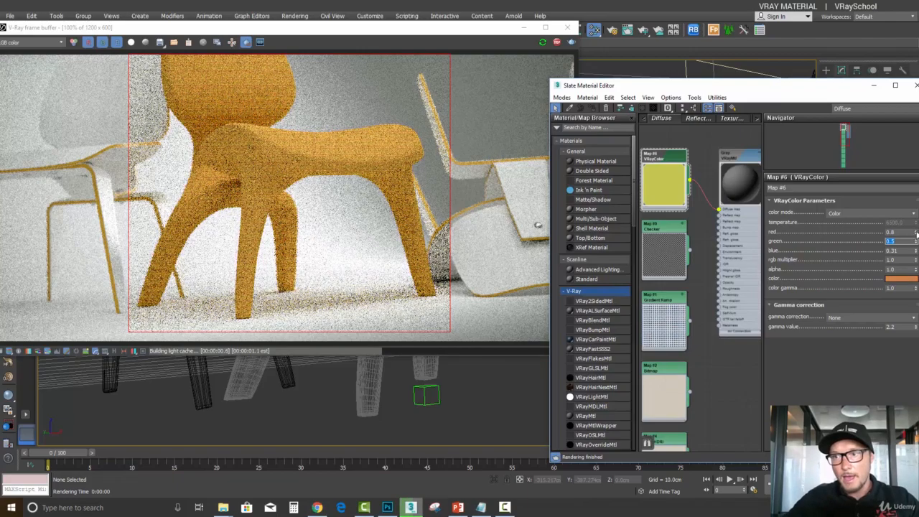
pyautogui.click(894, 251)
pyautogui.write('3')
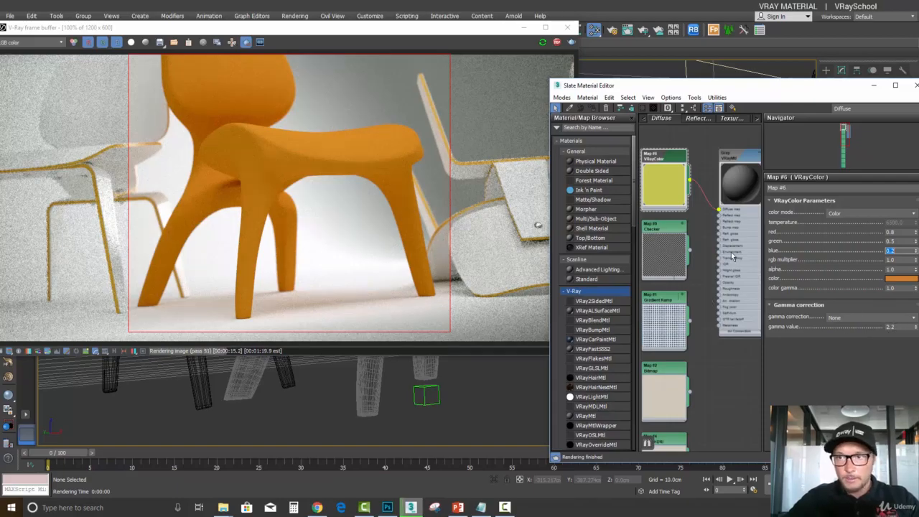
# Try a roughness of 0.5 on the Gray material and reset it to 0.0
pyautogui.doubleClick(736, 158)
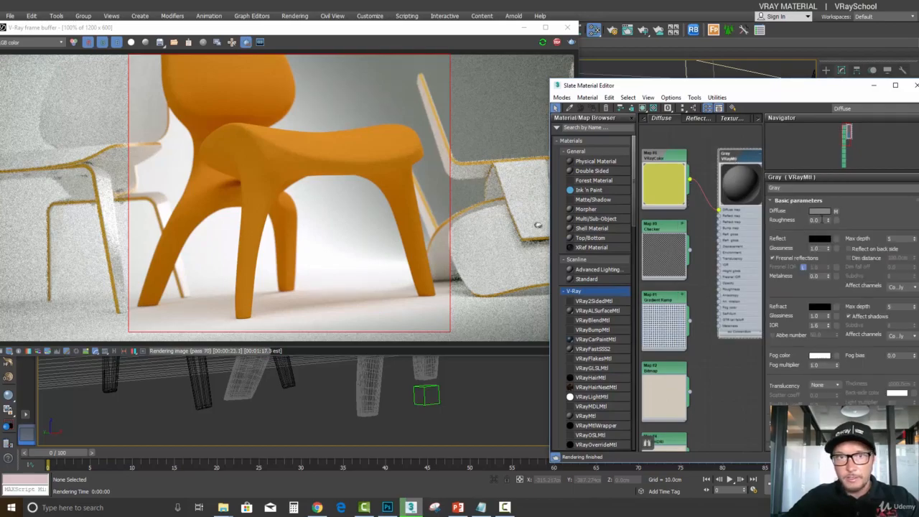
pyautogui.moveTo(822, 221); pyautogui.dragTo(788, 216)
pyautogui.write('0.5')
pyautogui.press('Return')
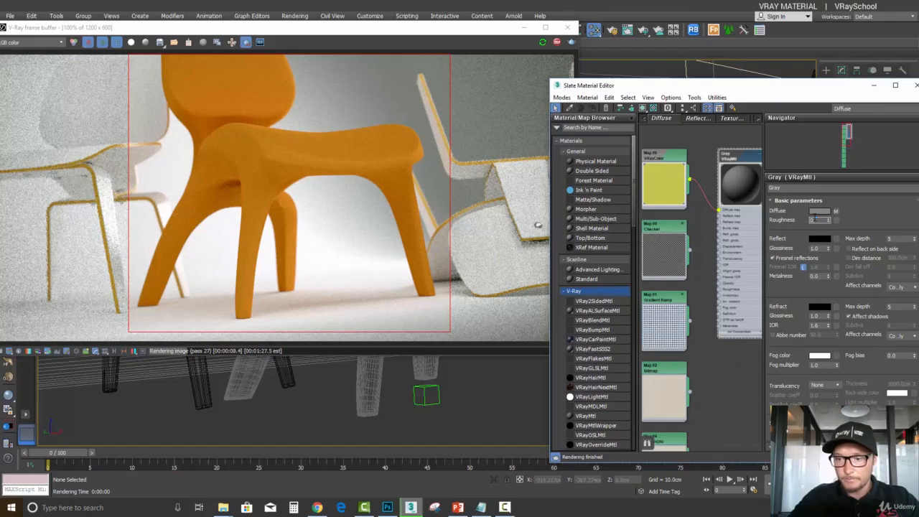
pyautogui.press('Return')
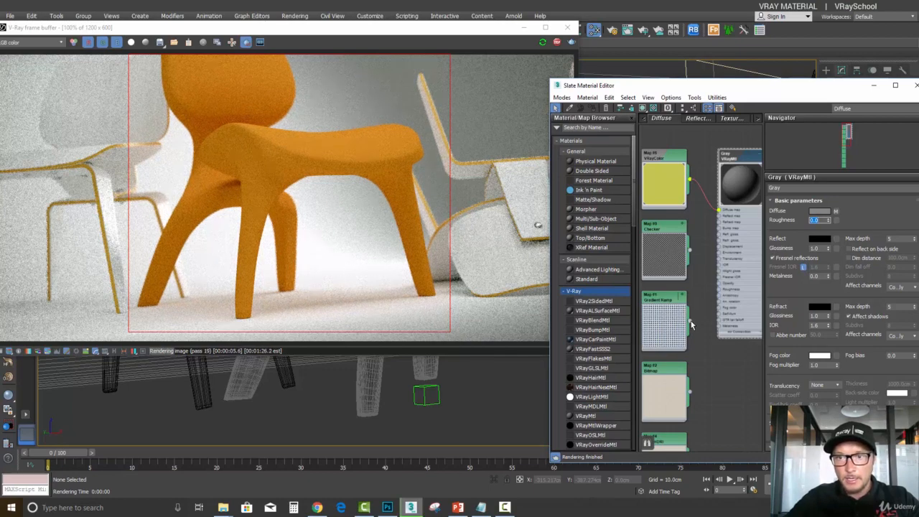
# Connect the Gradient Ramp map to the Gray material's diffuse input and shrink its blue area, placing the light flag at position 61
pyautogui.moveTo(690, 323); pyautogui.dragTo(719, 213)
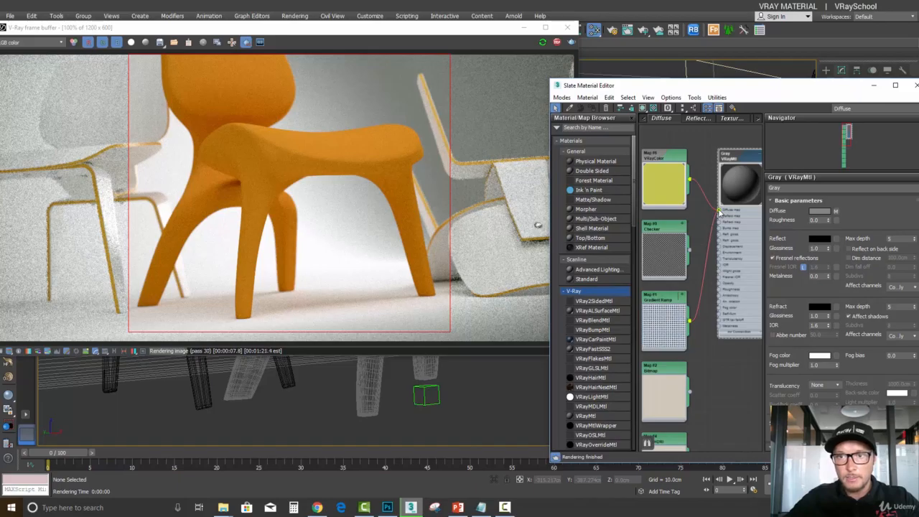
pyautogui.doubleClick(659, 300)
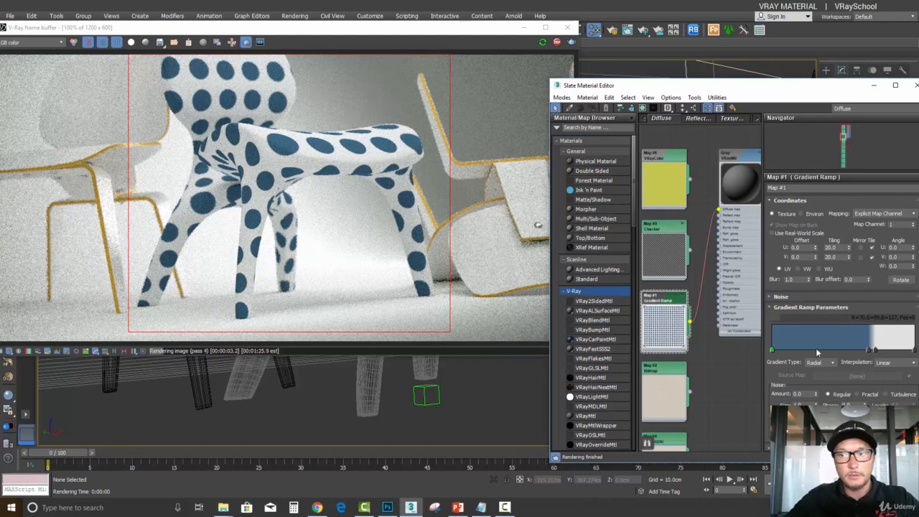
pyautogui.moveTo(870, 350)
pyautogui.mouseDown()
pyautogui.moveTo(849, 351)
pyautogui.moveTo(858, 350)
pyautogui.mouseUp()
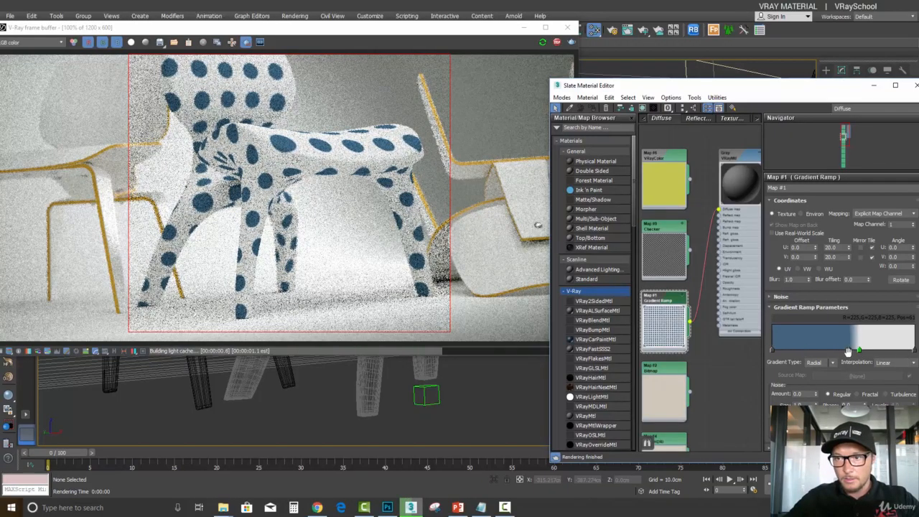
# Soften the Gradient Ramp's blue-to-white transition by moving its light flag to position 82
pyautogui.moveTo(849, 350); pyautogui.dragTo(888, 352)
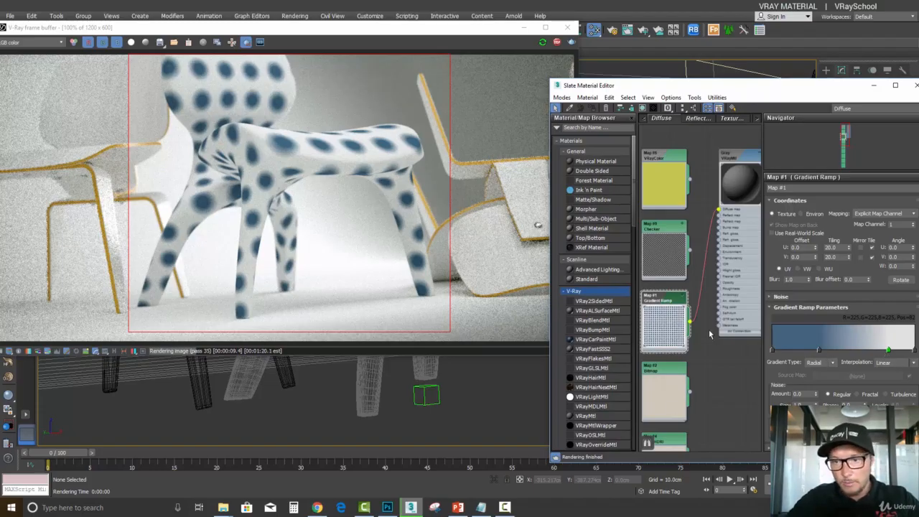
# Connect the Silk_Diff.jpg Bitmap map to the Gray material's diffuse input
pyautogui.doubleClick(664, 367)
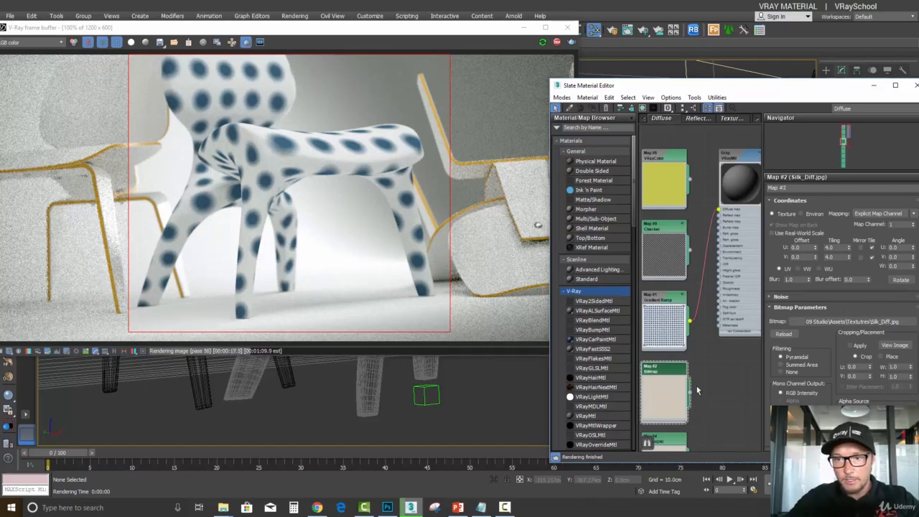
pyautogui.moveTo(691, 393); pyautogui.dragTo(720, 212)
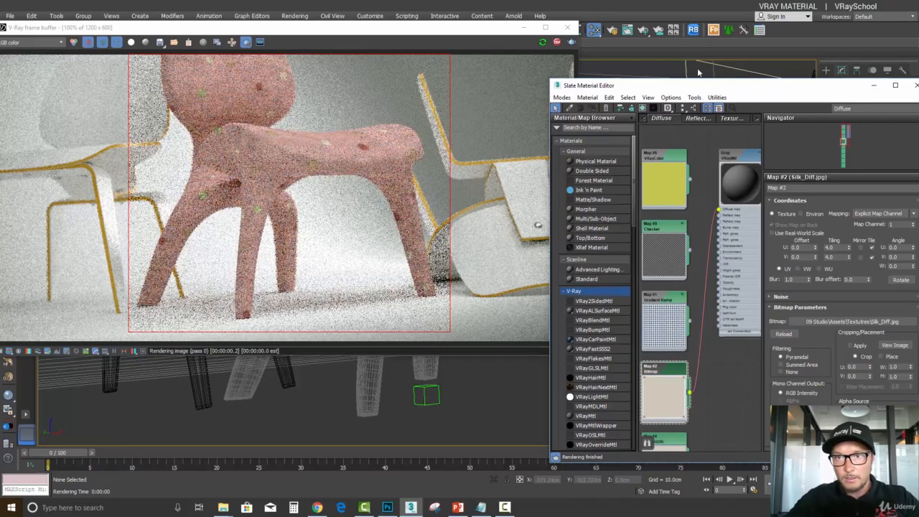
pyautogui.moveTo(703, 87); pyautogui.dragTo(691, 47)
# Connect the VRayHDRI map using Silk_Diff.jpg to the Gray material's diffuse input
pyautogui.moveTo(691, 361); pyautogui.dragTo(696, 273, button='middle')
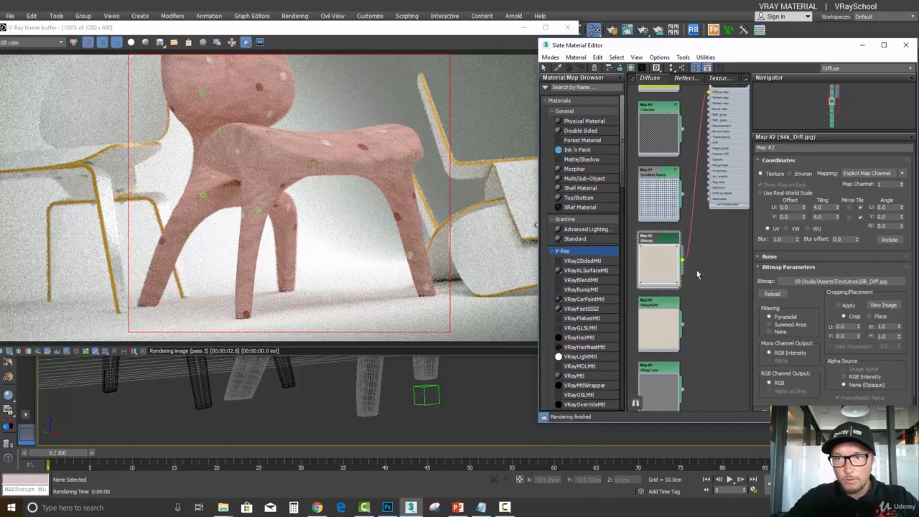
pyautogui.doubleClick(662, 312)
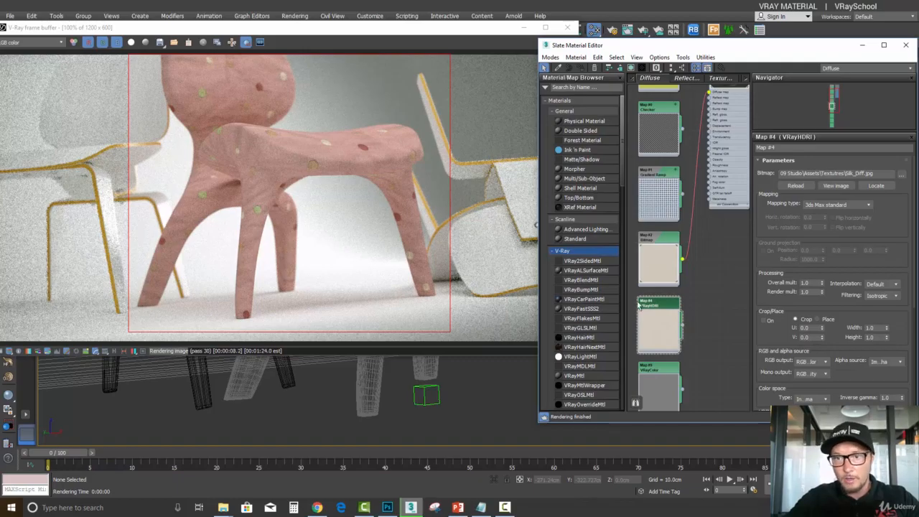
pyautogui.moveTo(684, 331); pyautogui.dragTo(708, 94)
pyautogui.moveTo(708, 95); pyautogui.dragTo(709, 129, button='middle')
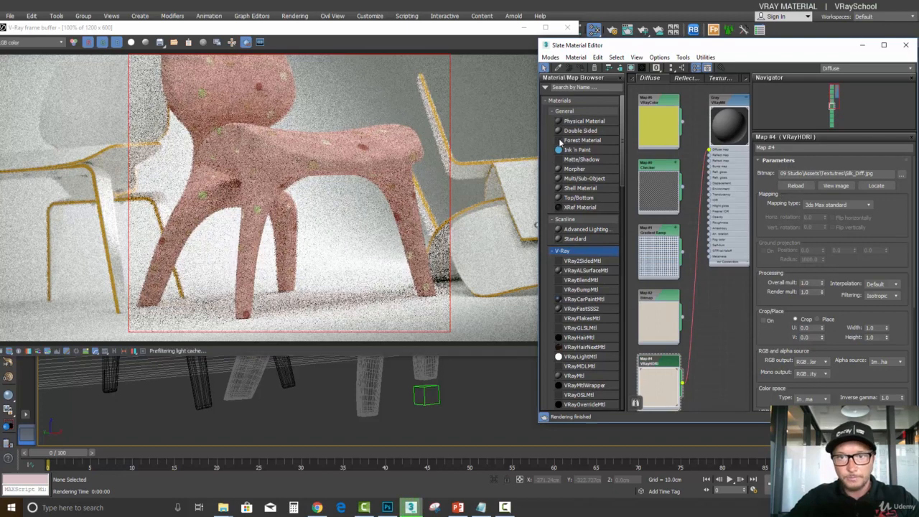
pyautogui.scroll(-5, 575, 165)
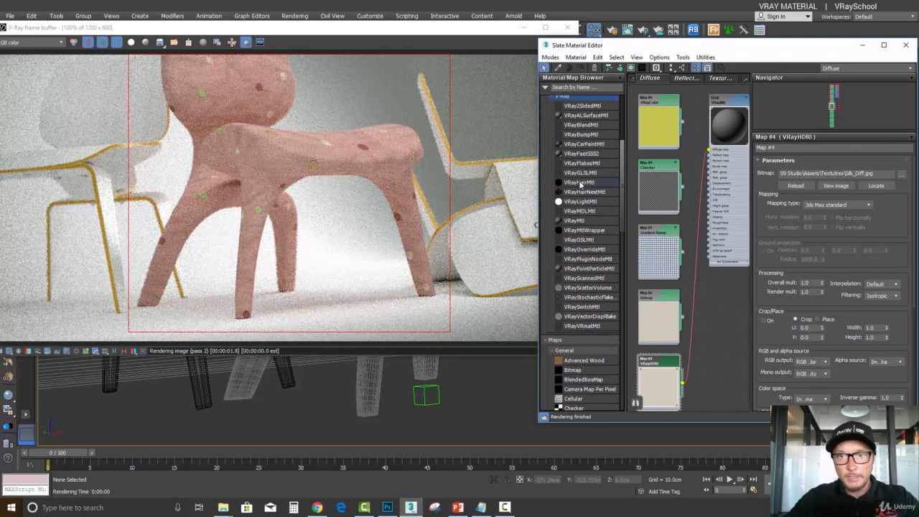
pyautogui.moveTo(691, 295); pyautogui.dragTo(694, 305)
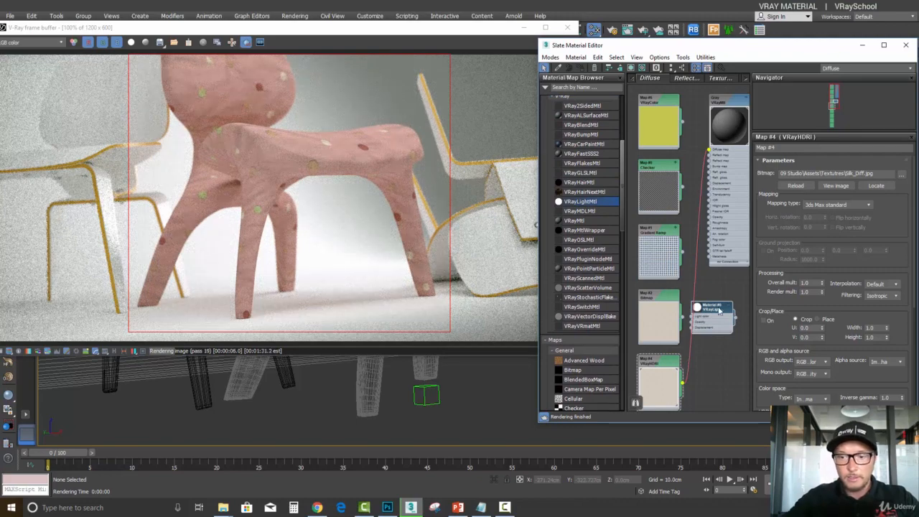
pyautogui.press('Delete')
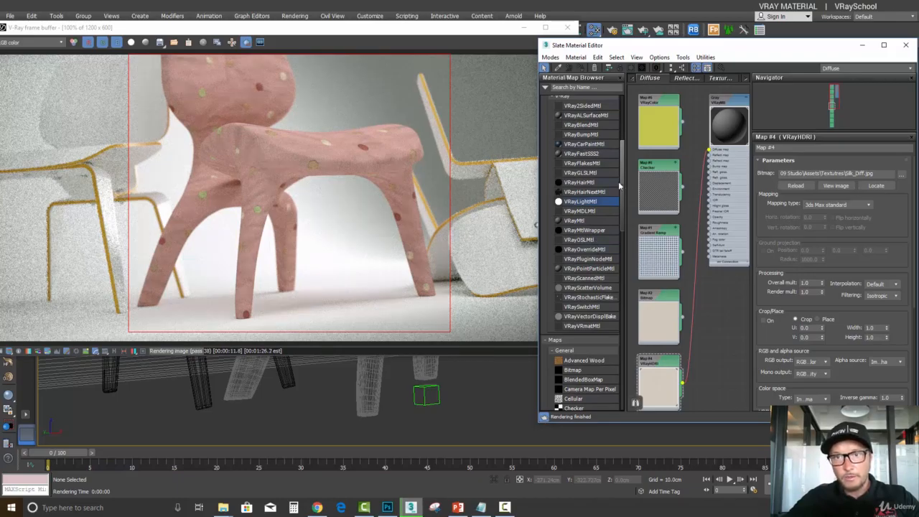
pyautogui.scroll(2, 619, 179)
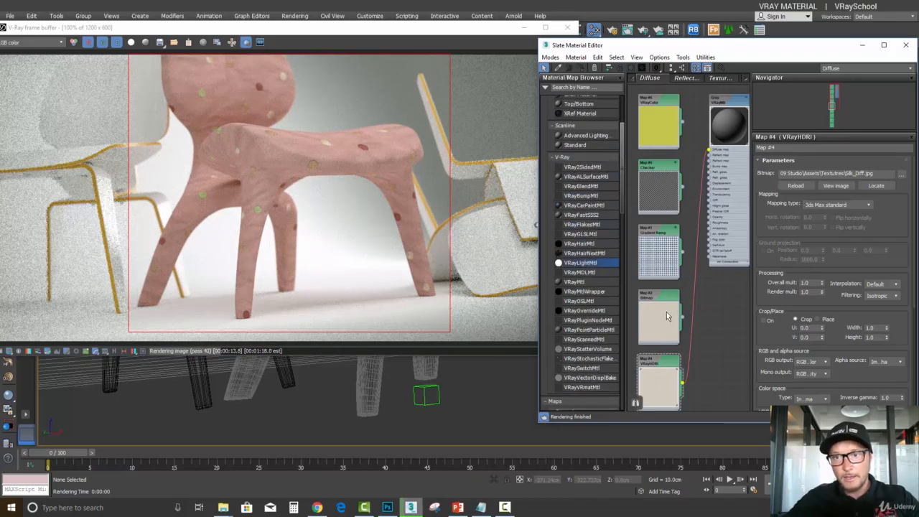
pyautogui.scroll(-5, 623, 206)
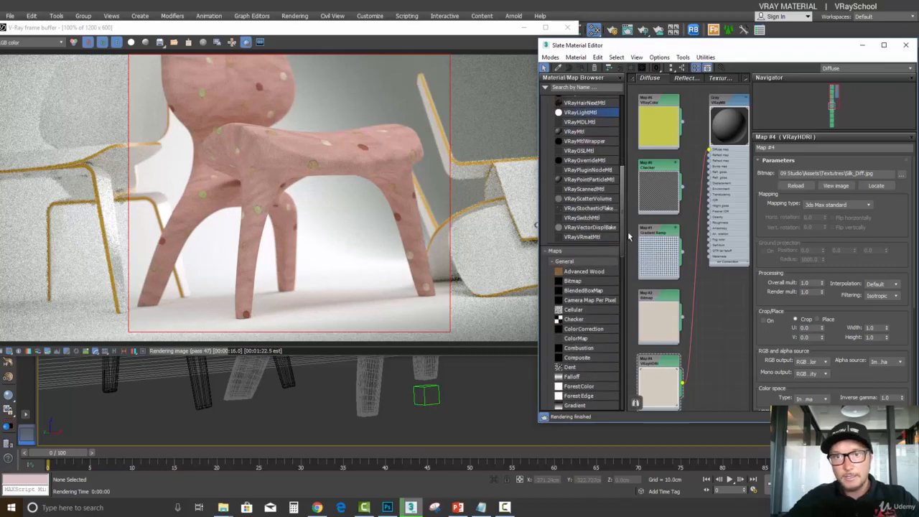
pyautogui.scroll(-2, 694, 281)
# Disconnect the map from the Gray material's diffuse input
pyautogui.moveTo(697, 295); pyautogui.dragTo(702, 231, button='middle')
pyautogui.scroll(3, 713, 128)
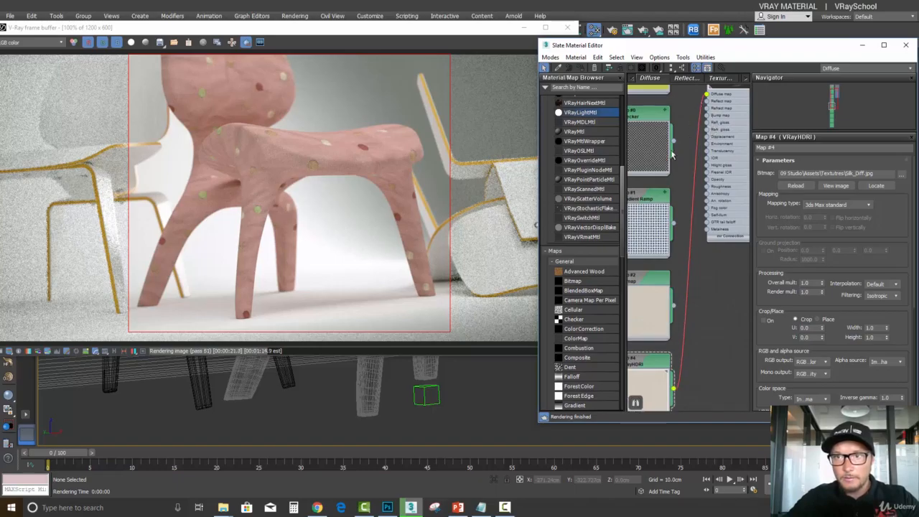
pyautogui.click(642, 115)
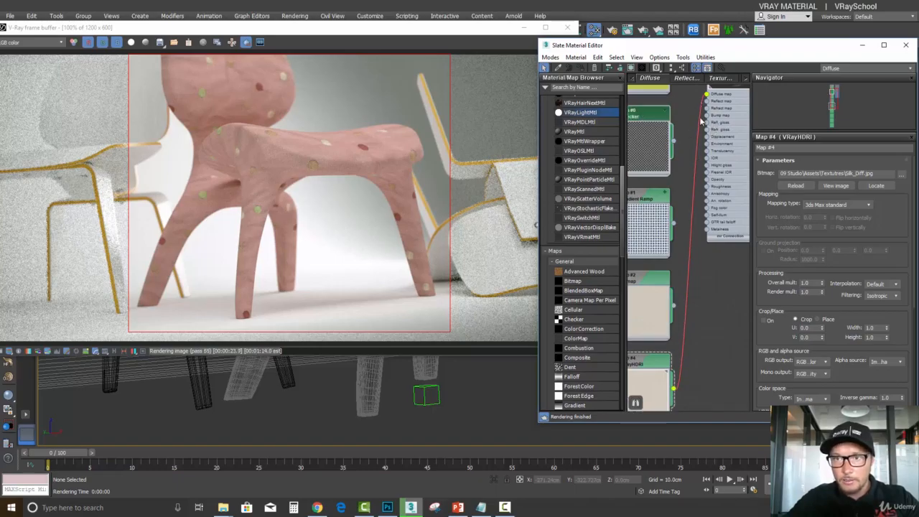
pyautogui.moveTo(706, 94); pyautogui.dragTo(695, 97)
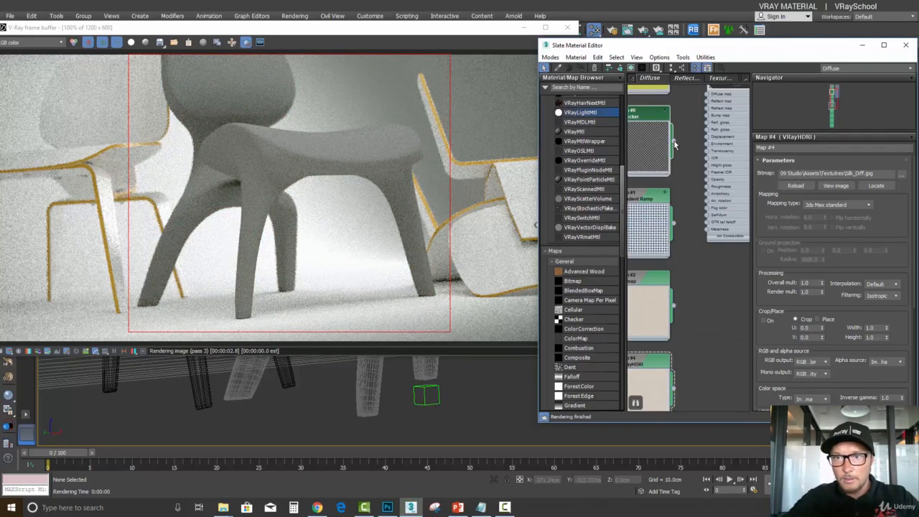
# Connect the upper Checker map to the Gray material's opacity input, and replace it with the lower Checker map
pyautogui.moveTo(681, 145); pyautogui.dragTo(707, 180)
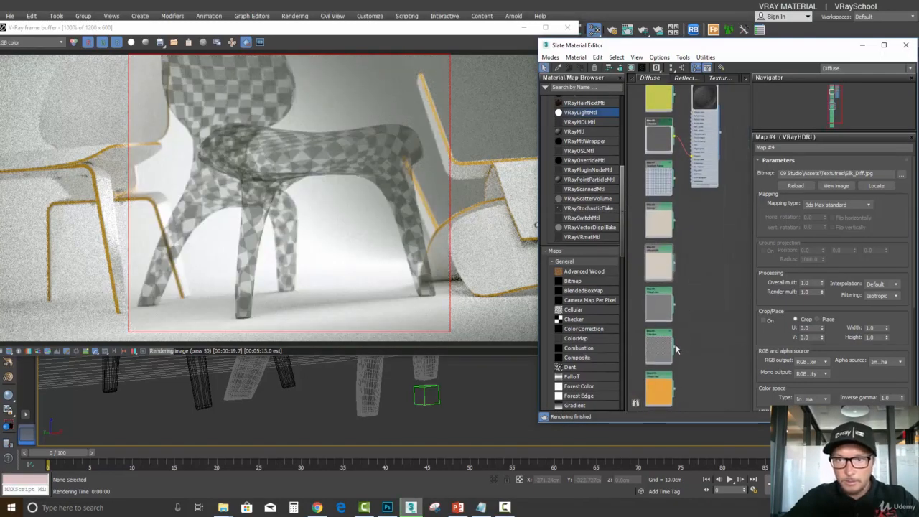
pyautogui.scroll(1, 675, 350)
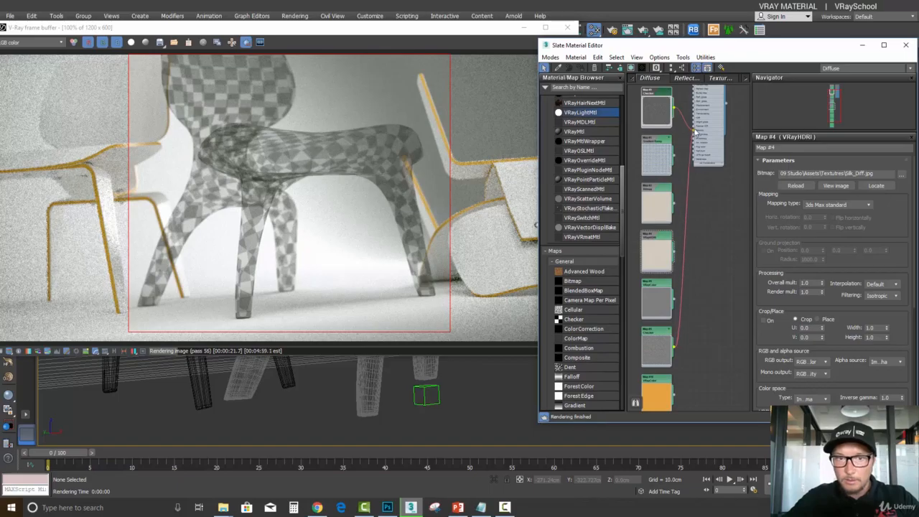
pyautogui.moveTo(694, 134); pyautogui.dragTo(694, 134)
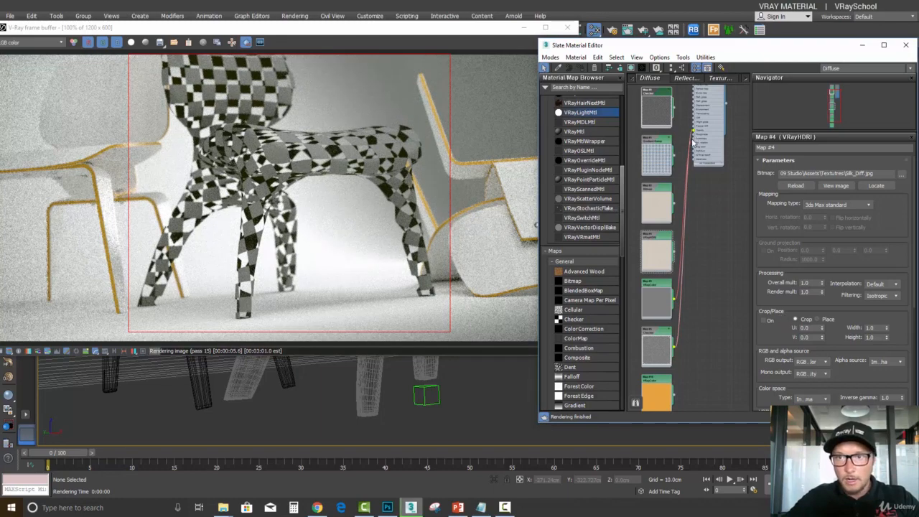
# Connect the gray VRayColor map to the Gray material's opacity input and set its color to a neutral gray of 183
pyautogui.moveTo(694, 132); pyautogui.dragTo(694, 131)
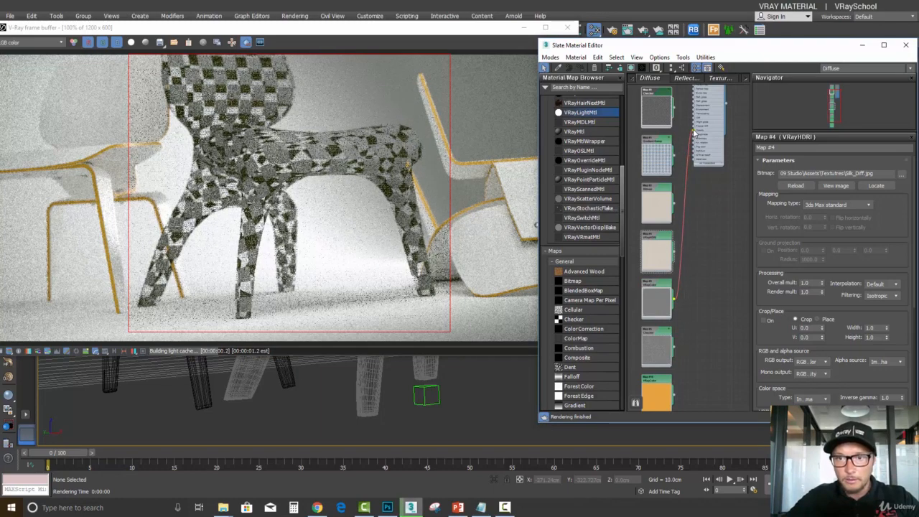
pyautogui.doubleClick(656, 296)
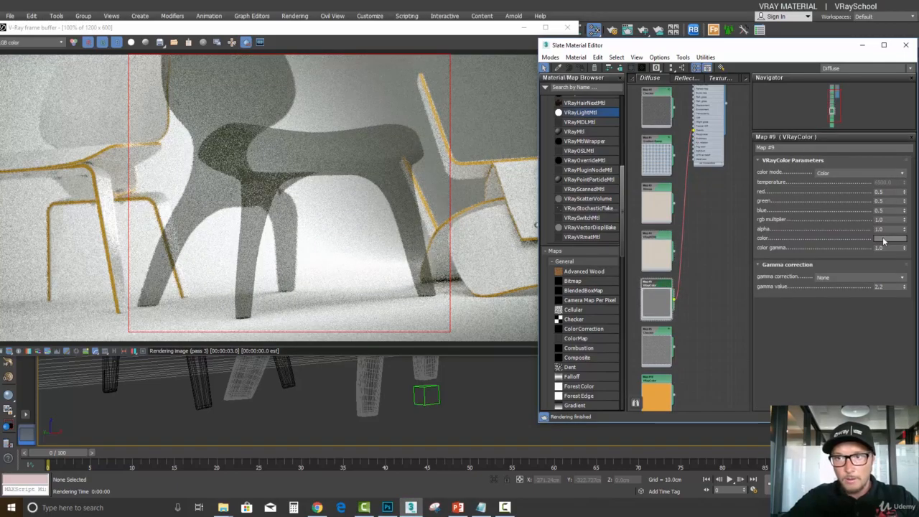
pyautogui.click(888, 238)
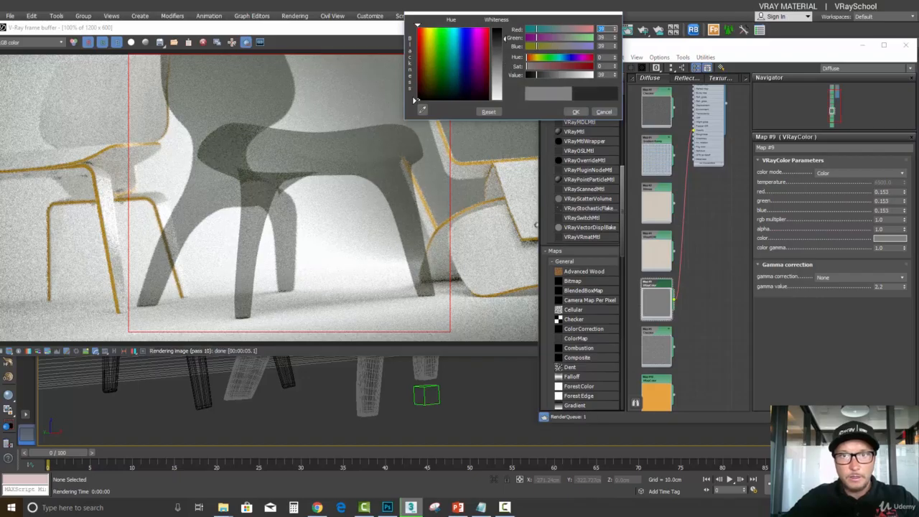
pyautogui.moveTo(505, 37); pyautogui.dragTo(504, 90)
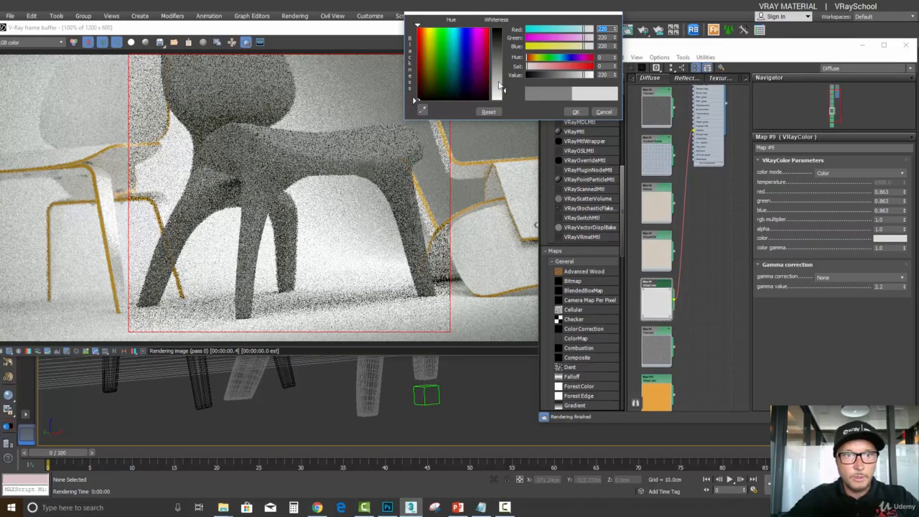
pyautogui.moveTo(504, 90); pyautogui.dragTo(504, 79)
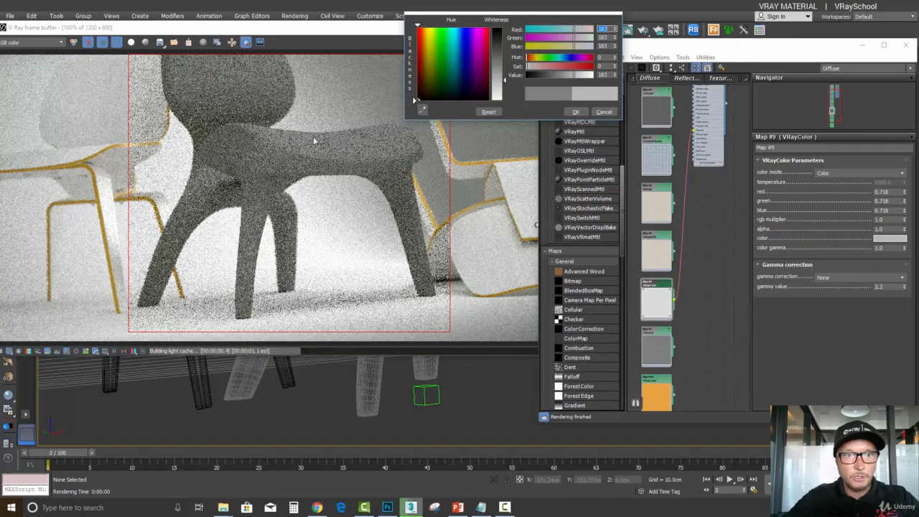
pyautogui.click(576, 112)
# Disconnect the gray VRayColor map from the Gray material's opacity input
pyautogui.moveTo(714, 290); pyautogui.dragTo(718, 256, button='middle')
pyautogui.scroll(-1, 718, 221)
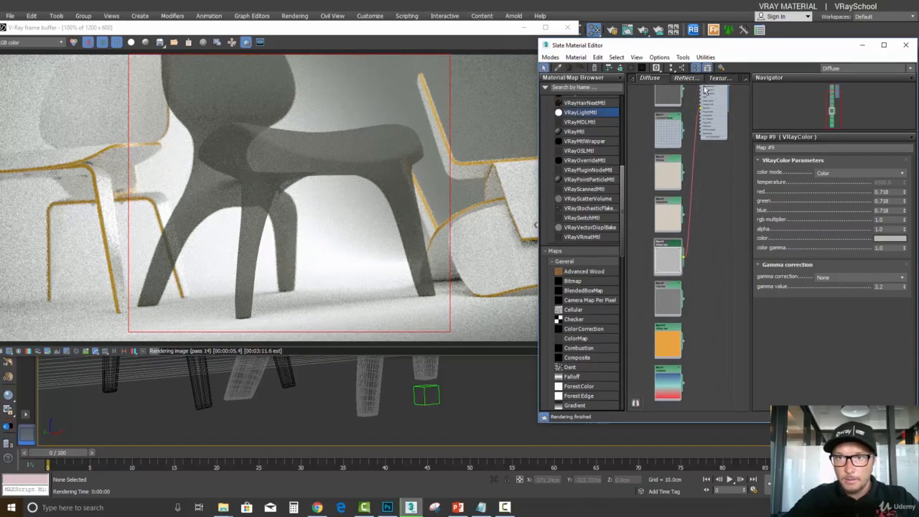
pyautogui.moveTo(702, 113); pyautogui.dragTo(704, 113)
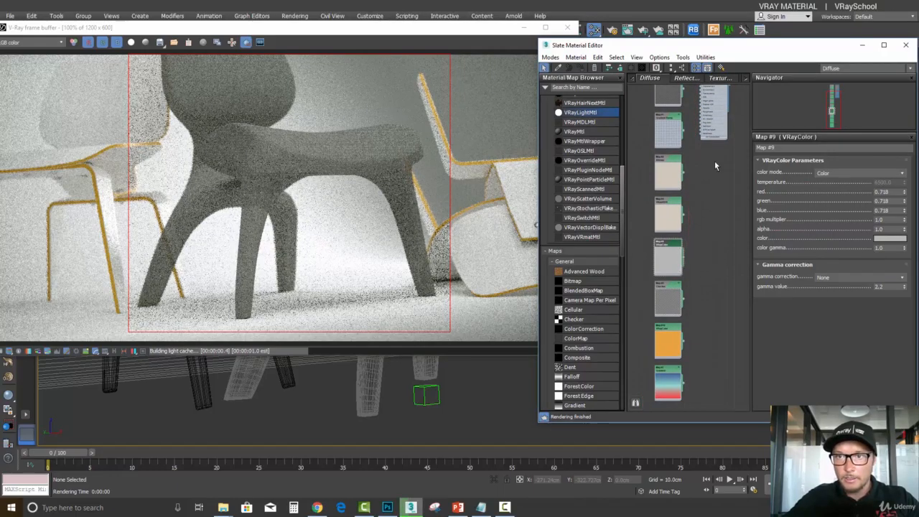
# Move the Gray material node down beside the orange VRayColor map and connect that map to its self-illumination input
pyautogui.moveTo(732, 132); pyautogui.dragTo(733, 207, button='middle')
pyautogui.scroll(1, 733, 206)
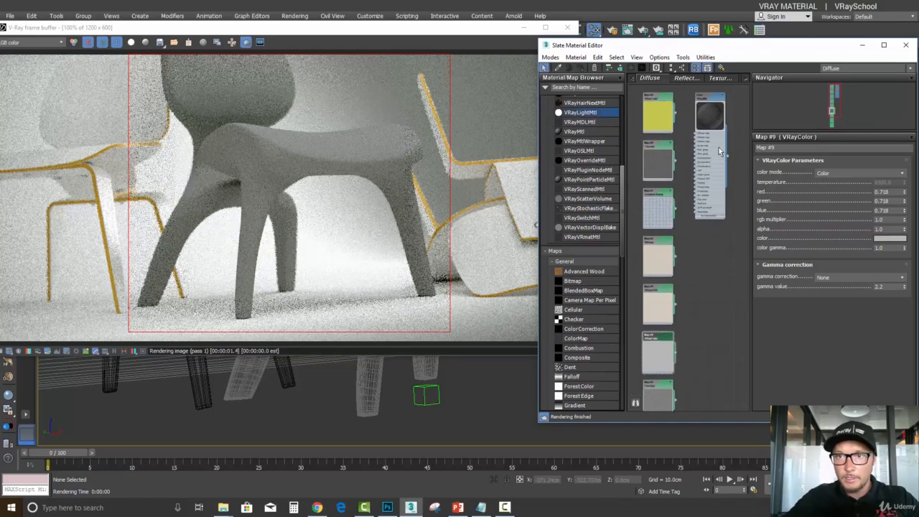
pyautogui.moveTo(707, 144); pyautogui.dragTo(708, 407)
pyautogui.moveTo(713, 333); pyautogui.dragTo(720, 99, button='middle')
pyautogui.scroll(2, 721, 247)
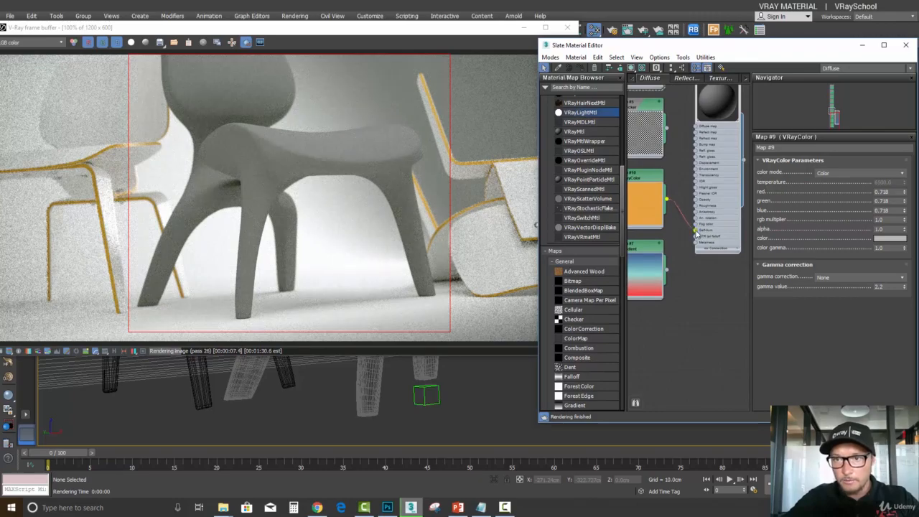
pyautogui.moveTo(695, 233); pyautogui.dragTo(695, 231)
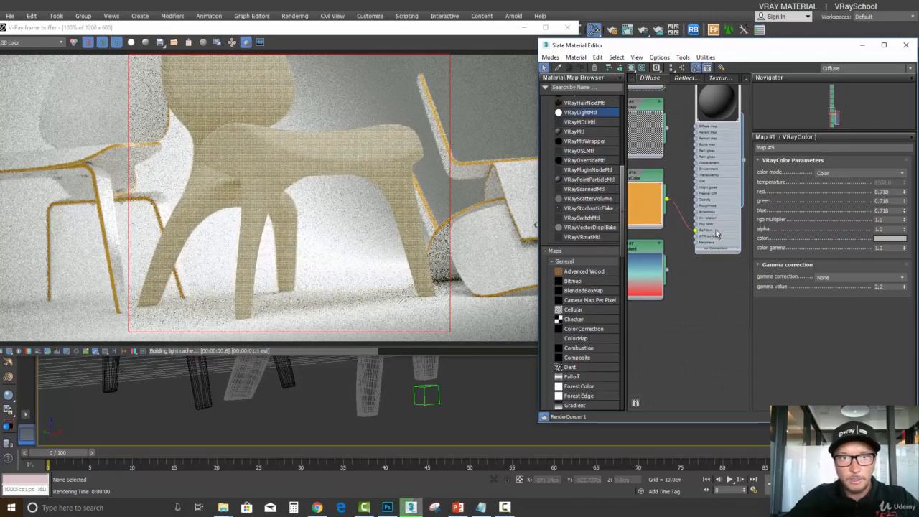
# Change the orange VRayColor map's color to a dark yellow with red 0.737, green 0.557 and blue 0.0
pyautogui.click(645, 203)
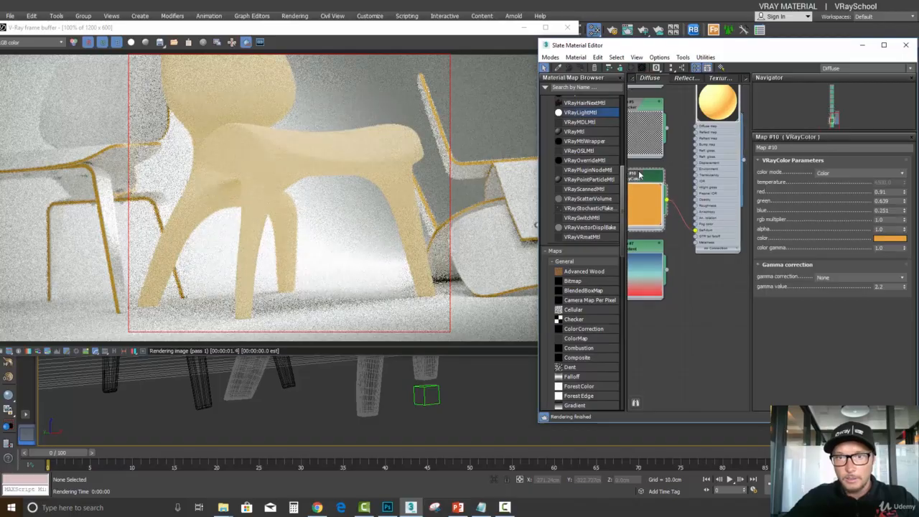
pyautogui.click(482, 185)
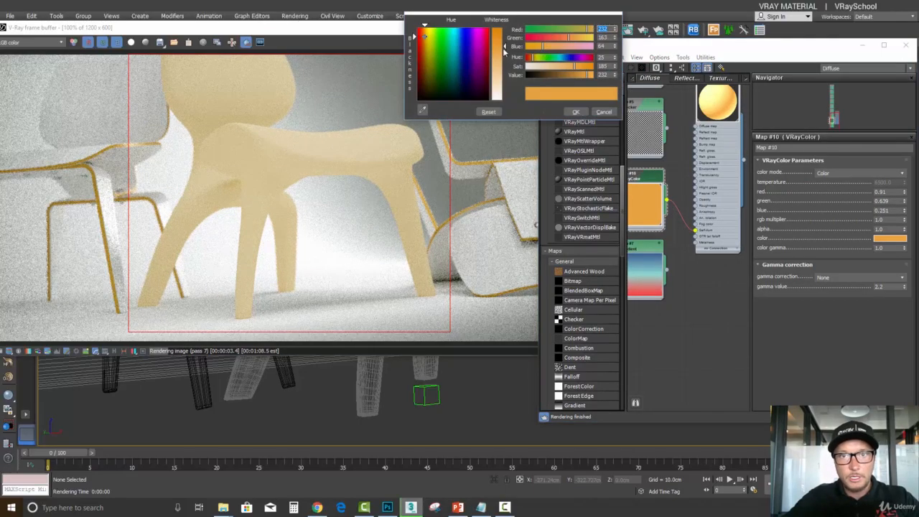
pyautogui.moveTo(504, 49); pyautogui.dragTo(503, 27)
pyautogui.click(446, 49)
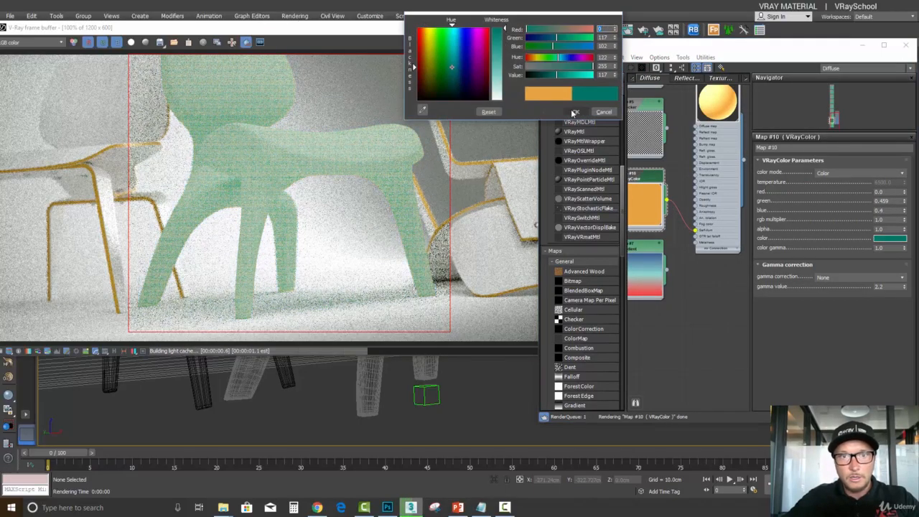
pyautogui.moveTo(446, 50); pyautogui.dragTo(427, 48)
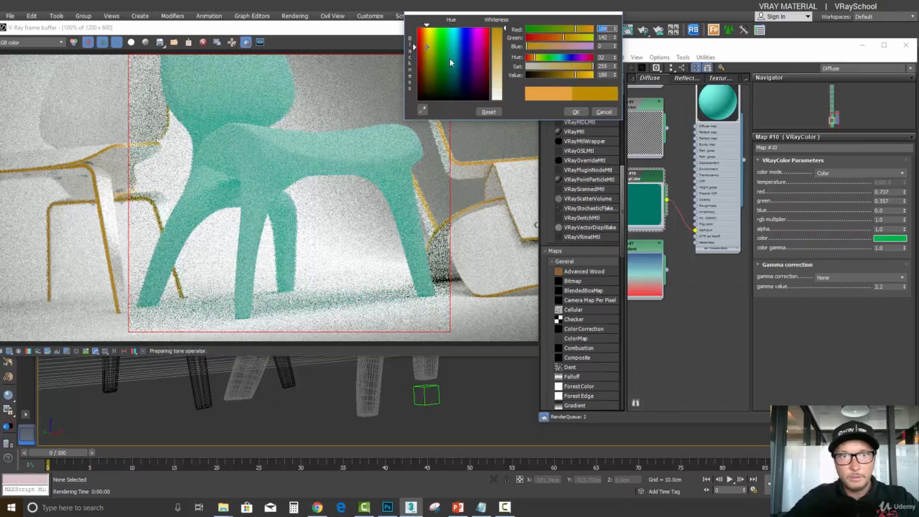
pyautogui.click(576, 111)
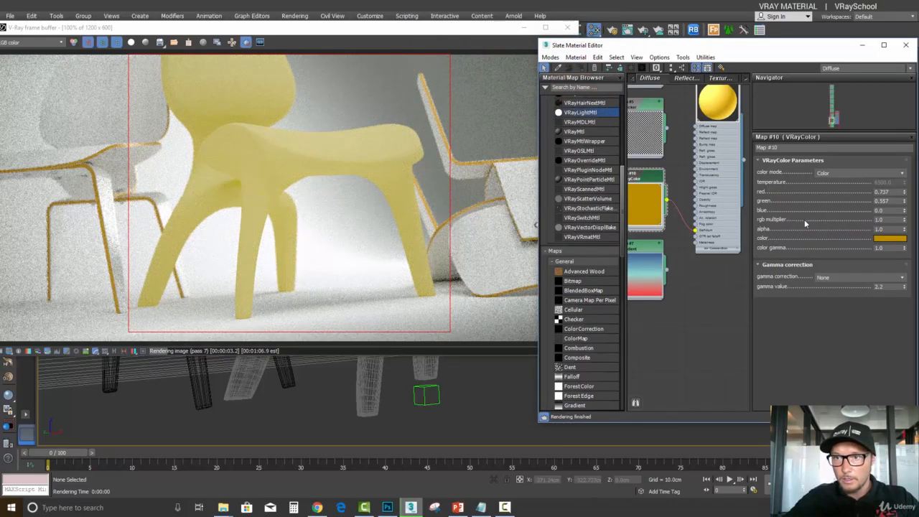
# Examine the Gray material's parameters down to its Maps list and the self-illumination slot
pyautogui.click(645, 179)
pyautogui.click(704, 232)
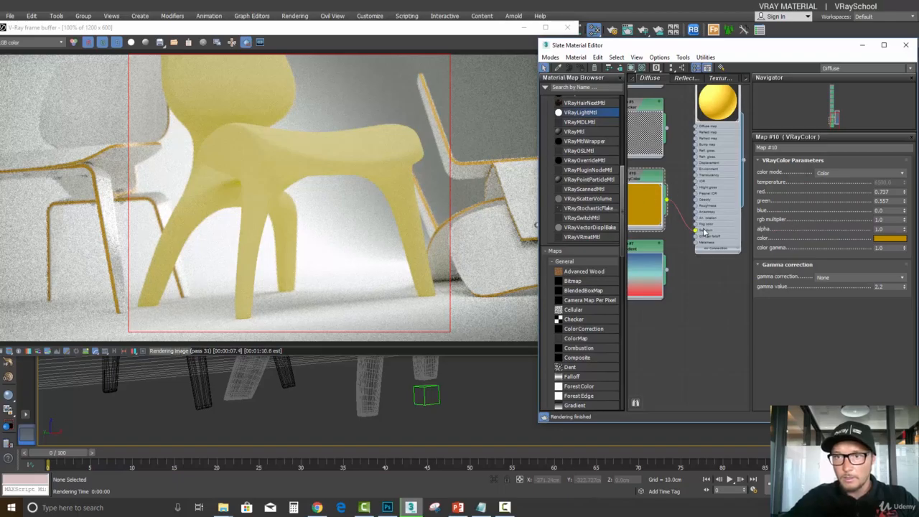
pyautogui.doubleClick(704, 231)
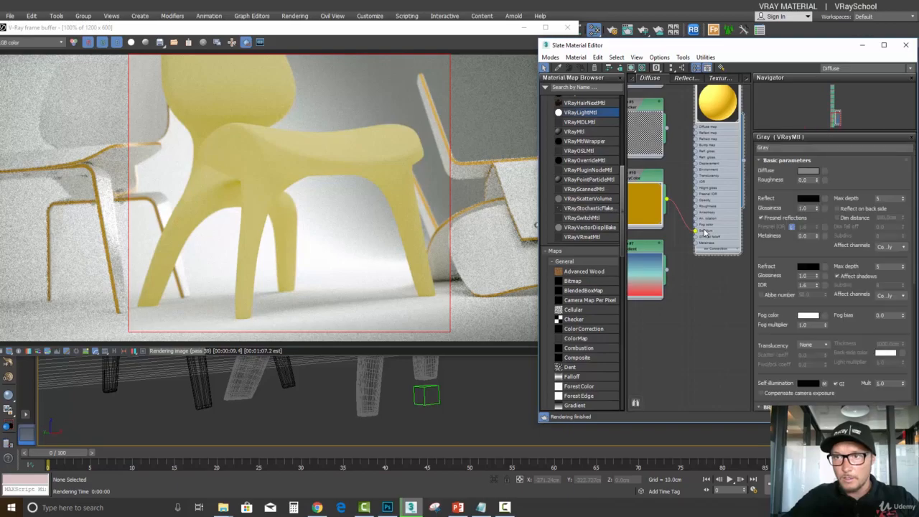
pyautogui.scroll(-5, 816, 249)
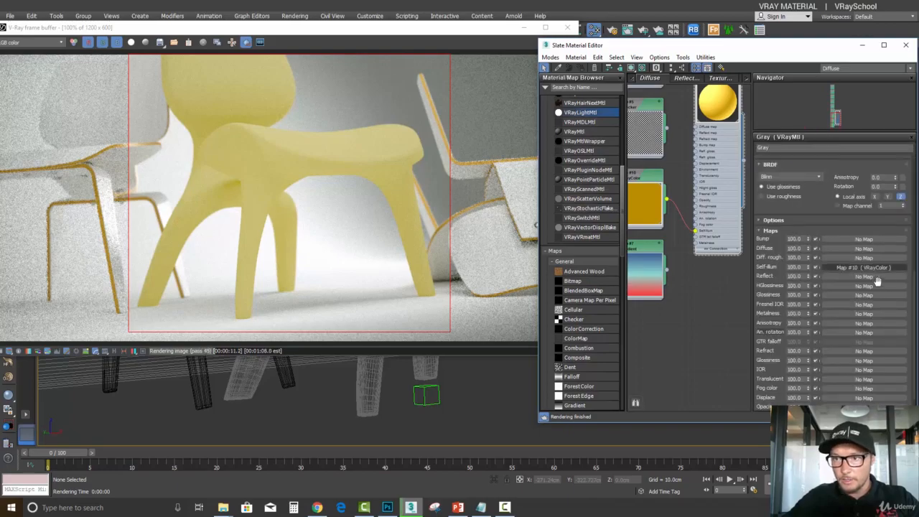
# Try a Self-illum map amount of 763 on the Gray material and restore the amount to 100
pyautogui.moveTo(808, 267); pyautogui.dragTo(807, 0)
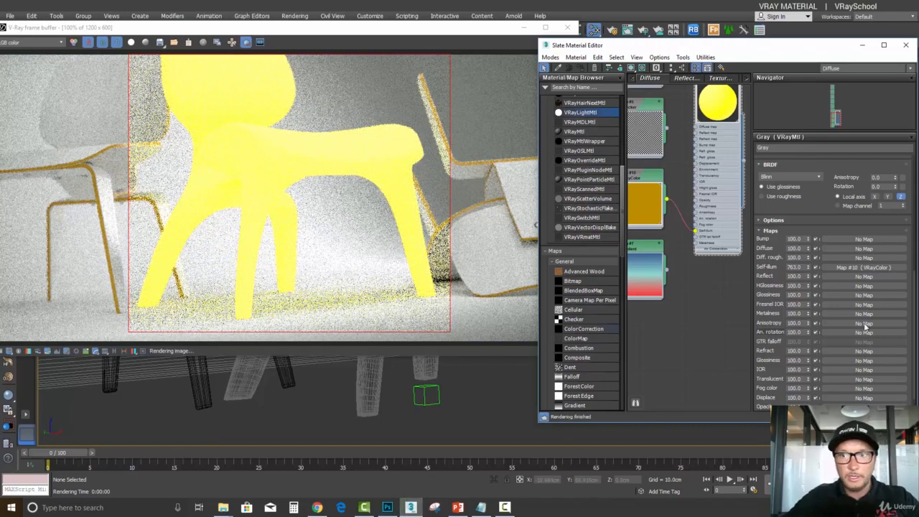
pyautogui.moveTo(802, 267); pyautogui.dragTo(782, 266)
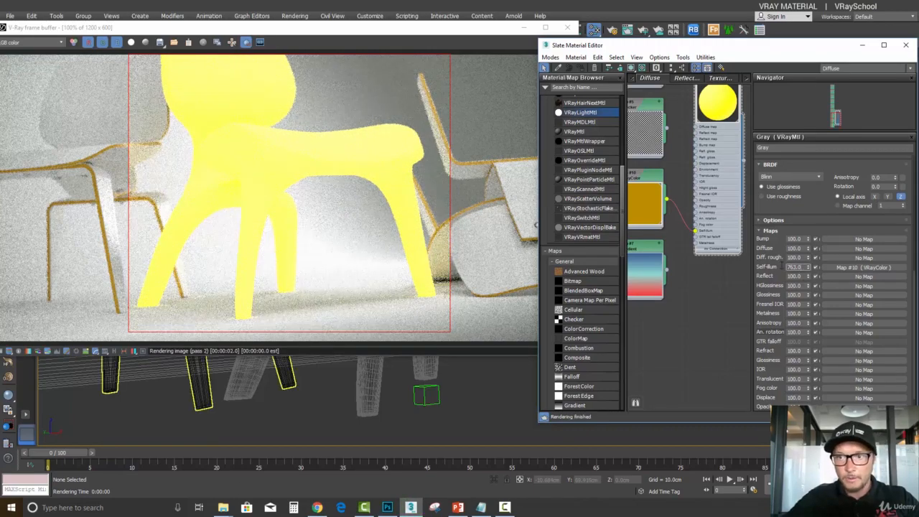
pyautogui.write('100')
pyautogui.press('Return')
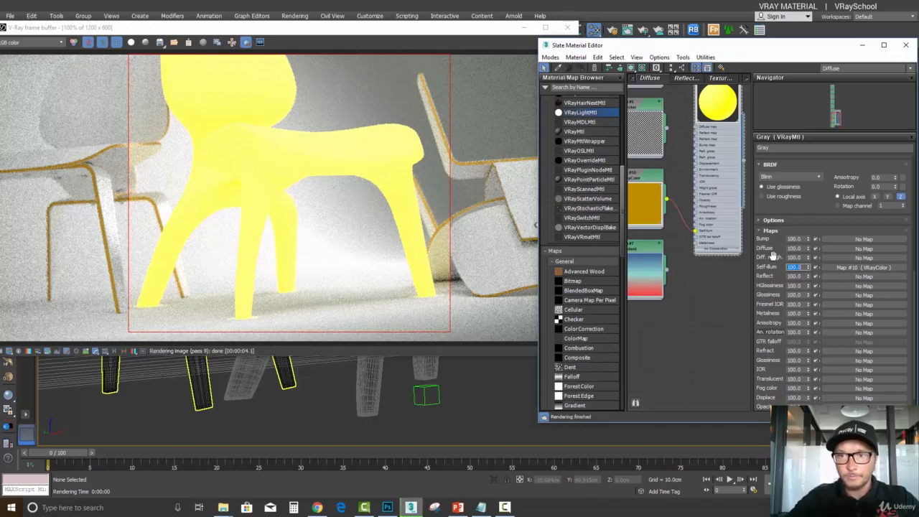
# Try extreme RGB multiplier values, such as 1064.5, on the orange VRayColor map and restore the multiplier to 1.0
pyautogui.doubleClick(634, 180)
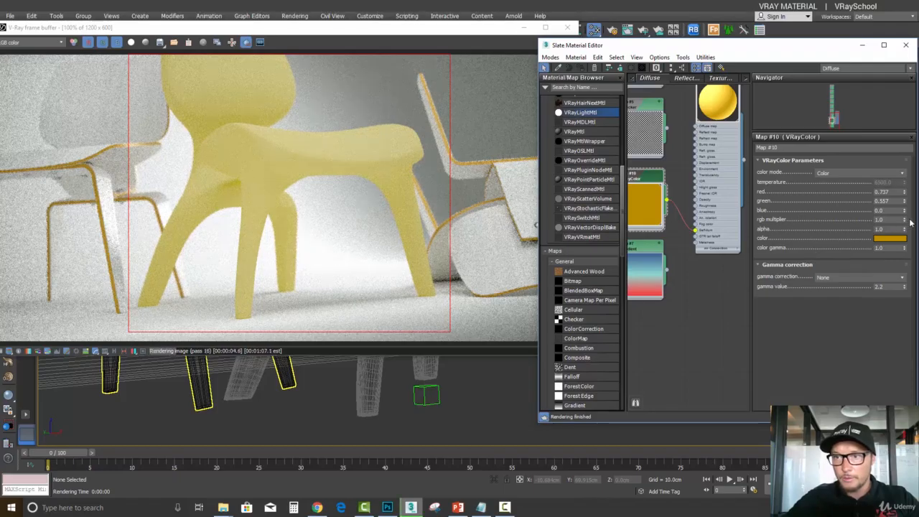
pyautogui.moveTo(905, 221)
pyautogui.mouseDown()
pyautogui.moveTo(907, 144)
pyautogui.moveTo(910, 238)
pyautogui.mouseUp()
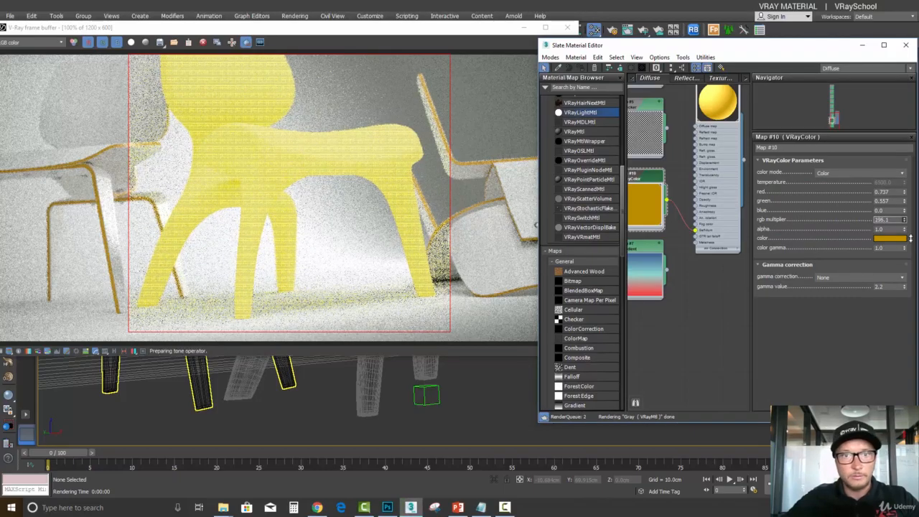
pyautogui.moveTo(8, 186); pyautogui.dragTo(8, 72)
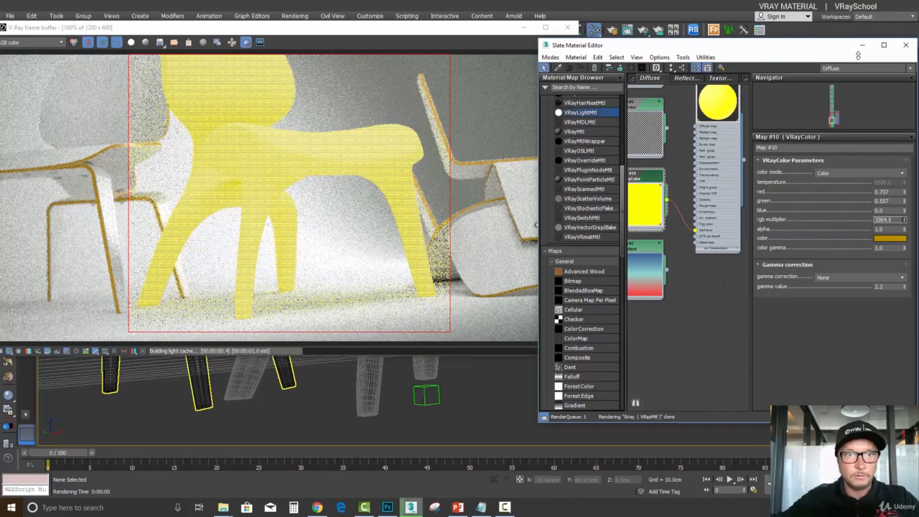
pyautogui.moveTo(904, 220); pyautogui.dragTo(905, 108)
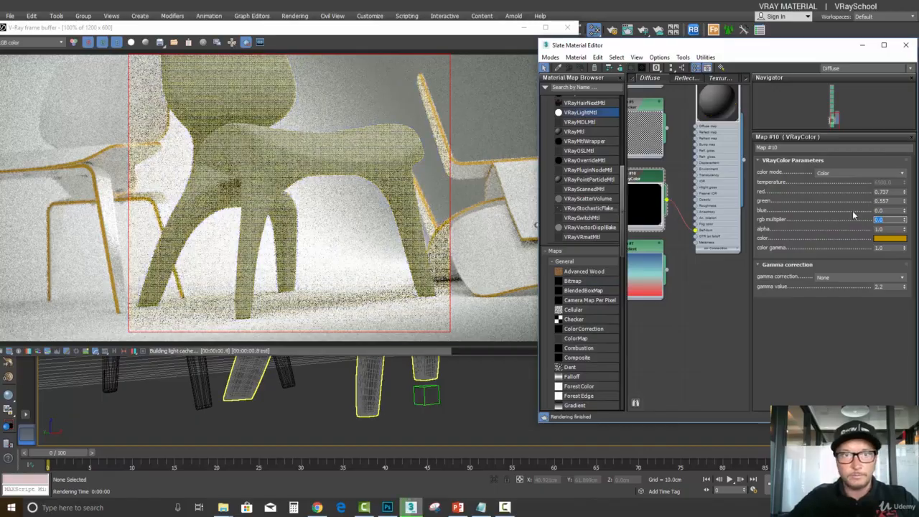
pyautogui.write('1')
pyautogui.press('Return')
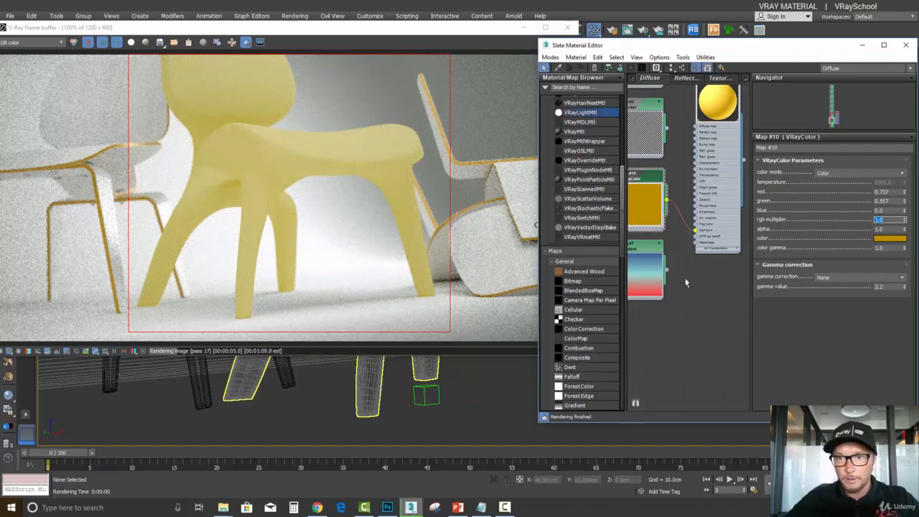
# Connect the Gradient map to the Gray material's self-illumination input, replacing the orange VRayColor map, and open the Gradient's parameters
pyautogui.moveTo(667, 272); pyautogui.dragTo(695, 231)
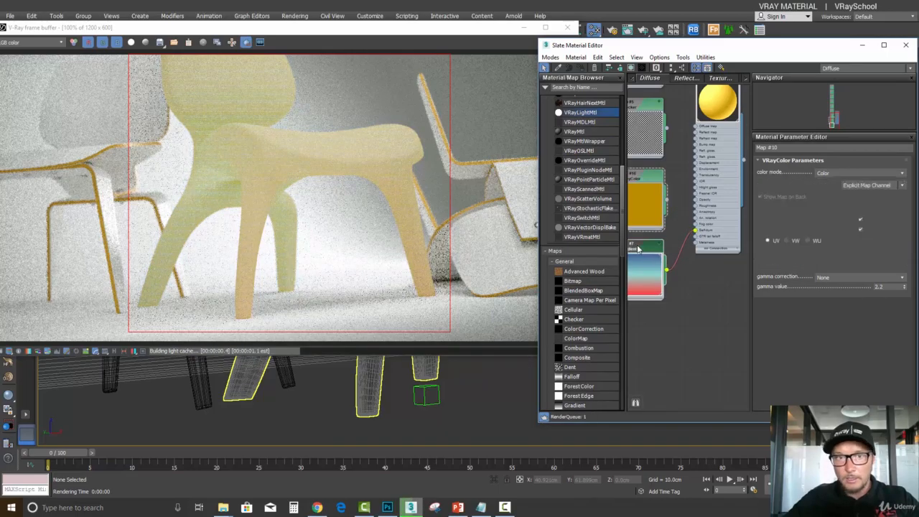
pyautogui.click(637, 247)
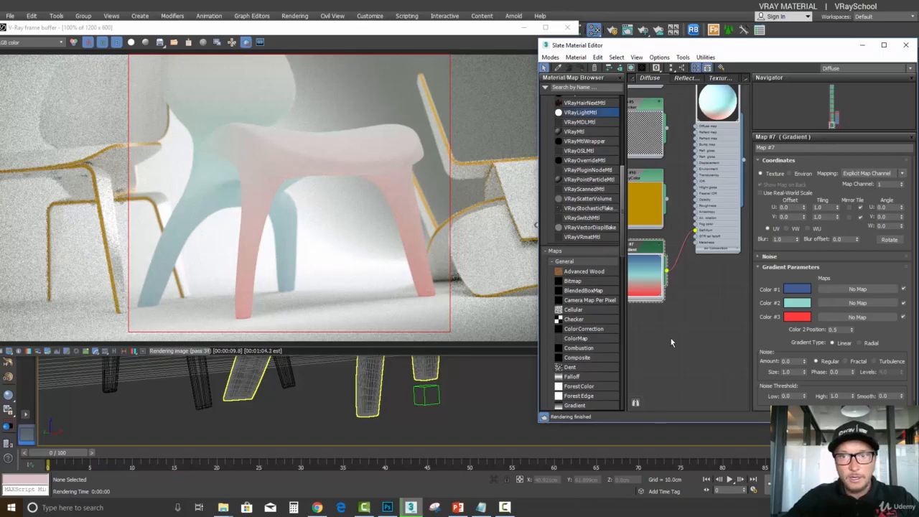
# Insert a Color Correction map between the Gradient and the Gray material's self-illumination input, placing it beside the Gradient with an enlarged preview
pyautogui.scroll(2, 670, 337)
pyautogui.moveTo(679, 307); pyautogui.dragTo(692, 298, button='middle')
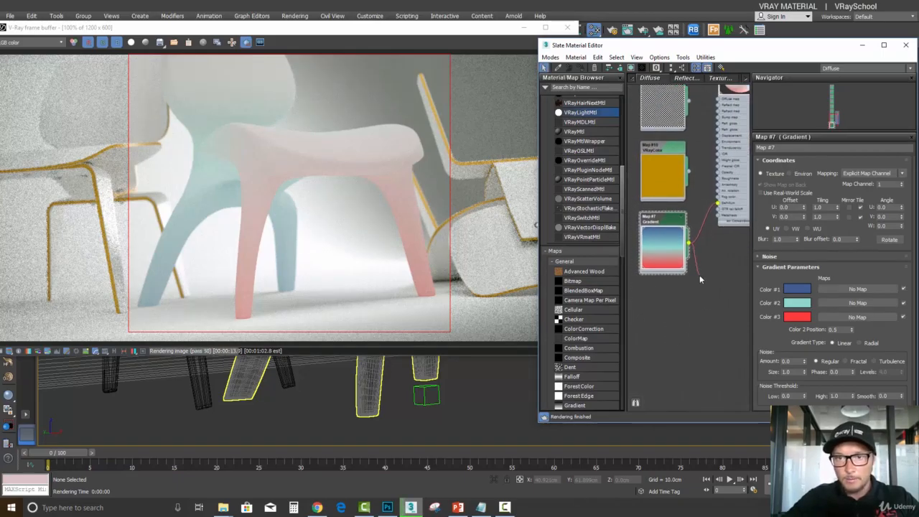
pyautogui.moveTo(700, 275); pyautogui.dragTo(699, 276)
pyautogui.moveTo(730, 285)
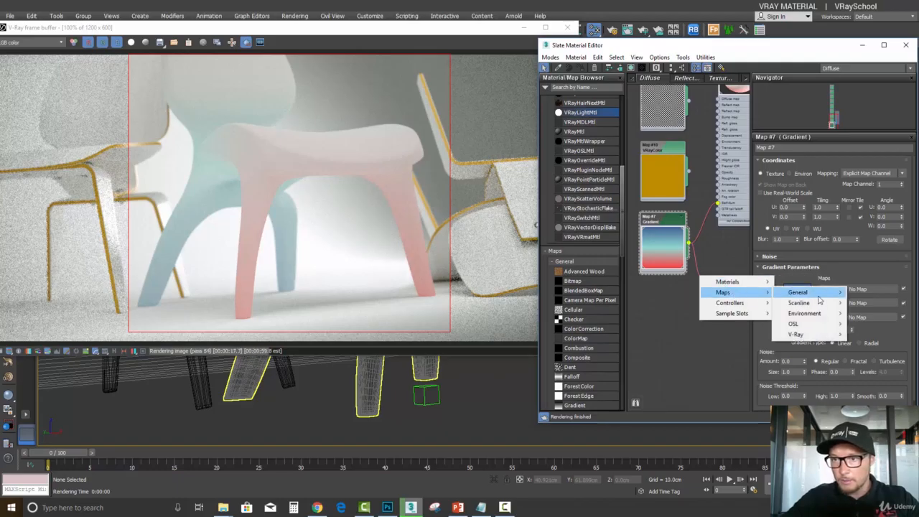
pyautogui.moveTo(817, 297)
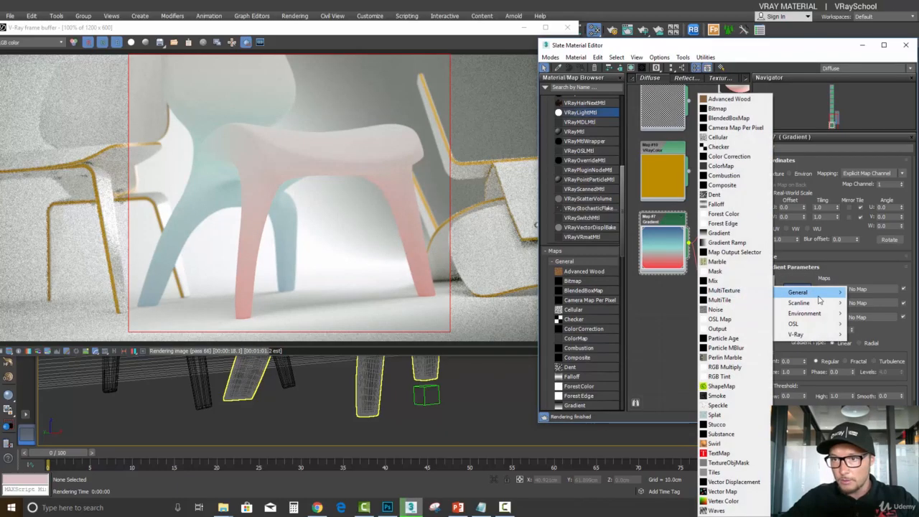
pyautogui.click(743, 158)
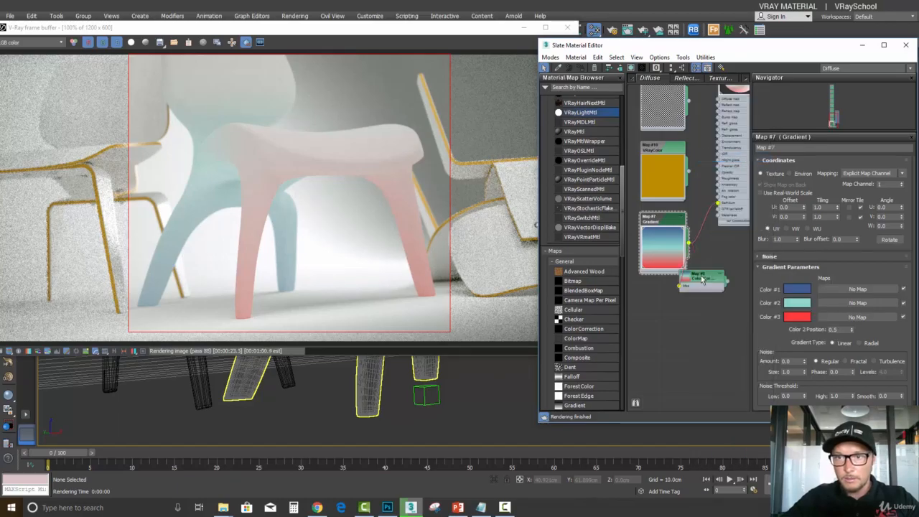
pyautogui.moveTo(652, 221); pyautogui.dragTo(619, 222)
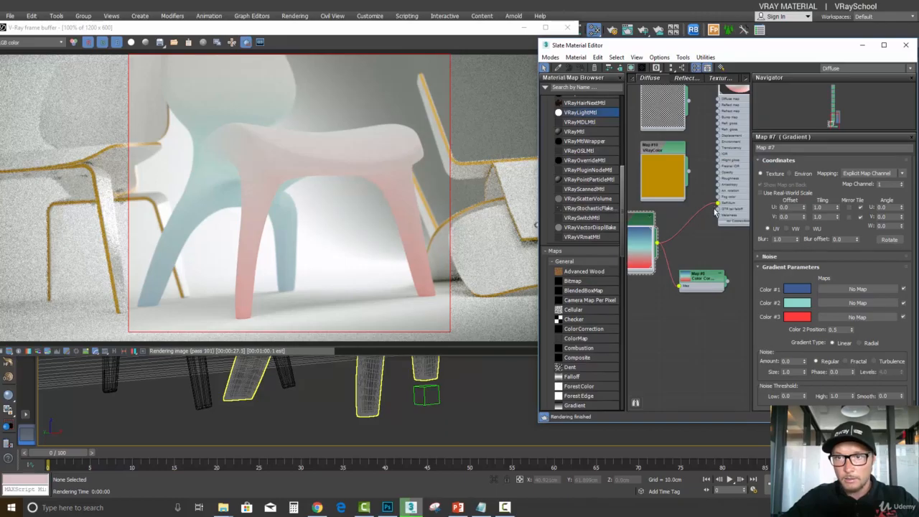
pyautogui.moveTo(721, 238); pyautogui.dragTo(717, 204)
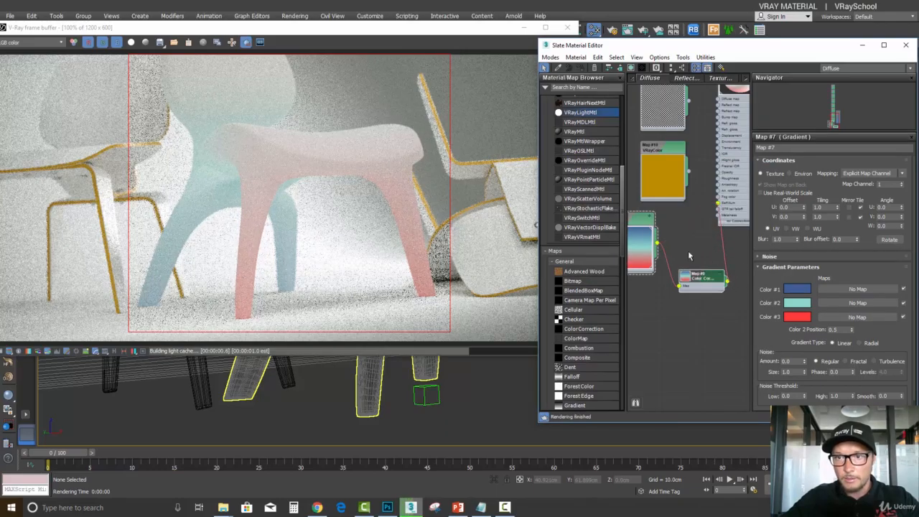
pyautogui.moveTo(700, 277); pyautogui.dragTo(682, 218)
pyautogui.doubleClick(679, 231)
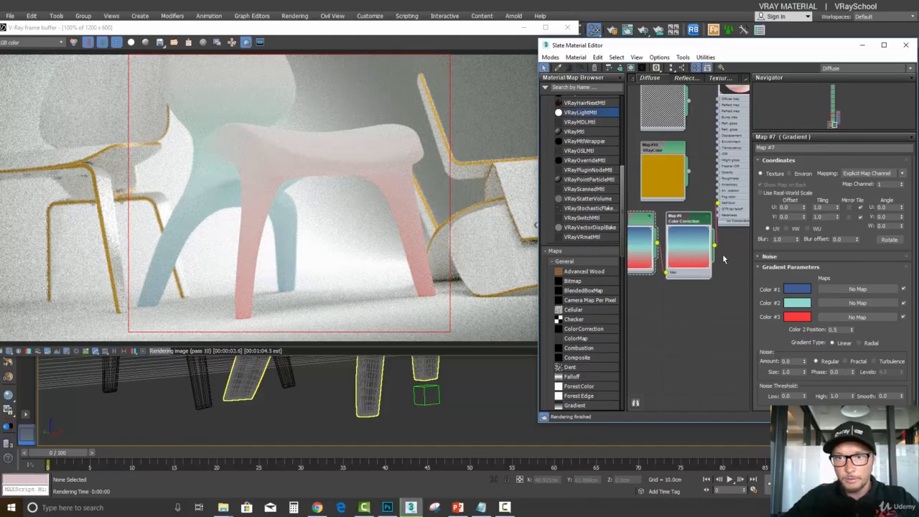
# Switch the Color Correction map's lightness to Advanced and lower its RGB gamma/contrast to about 0.45
pyautogui.doubleClick(689, 222)
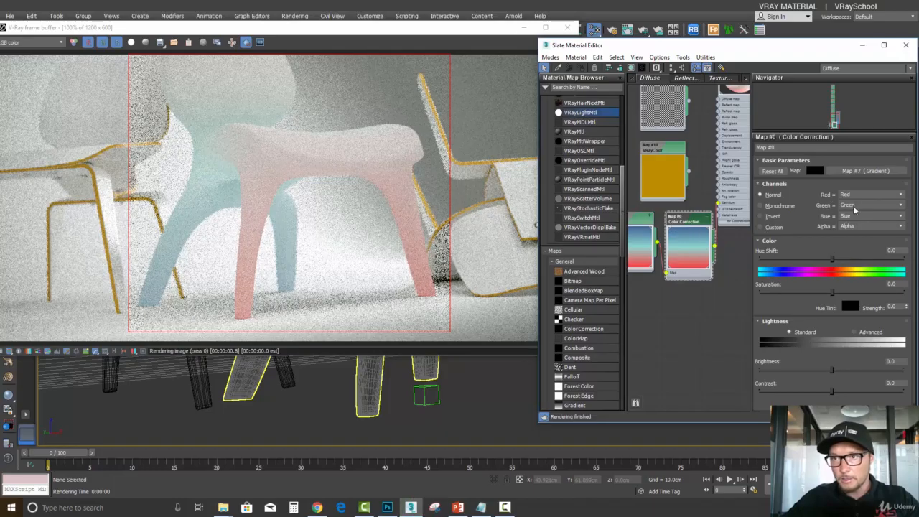
pyautogui.click(854, 334)
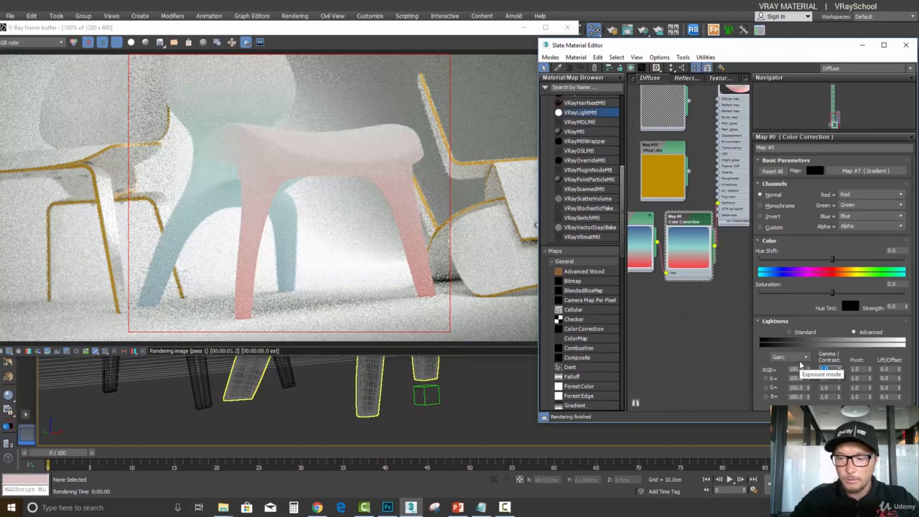
pyautogui.press('Return')
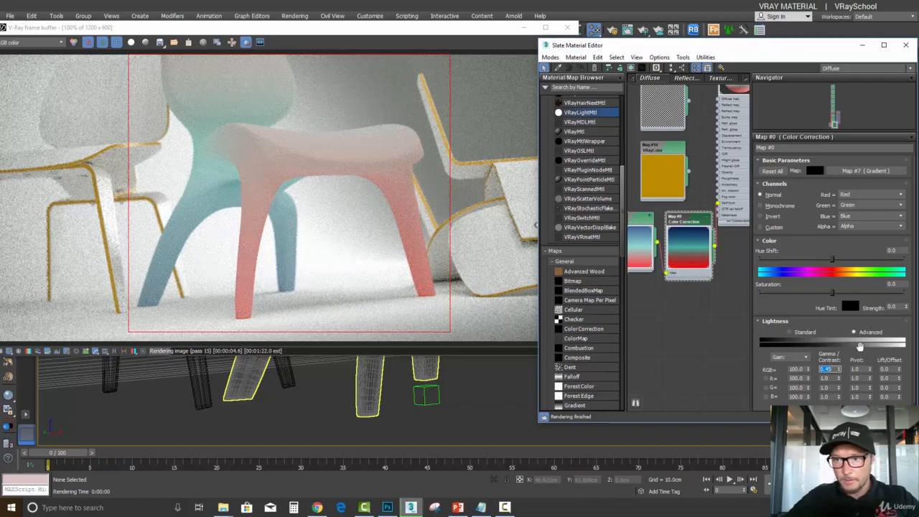
pyautogui.click(635, 219)
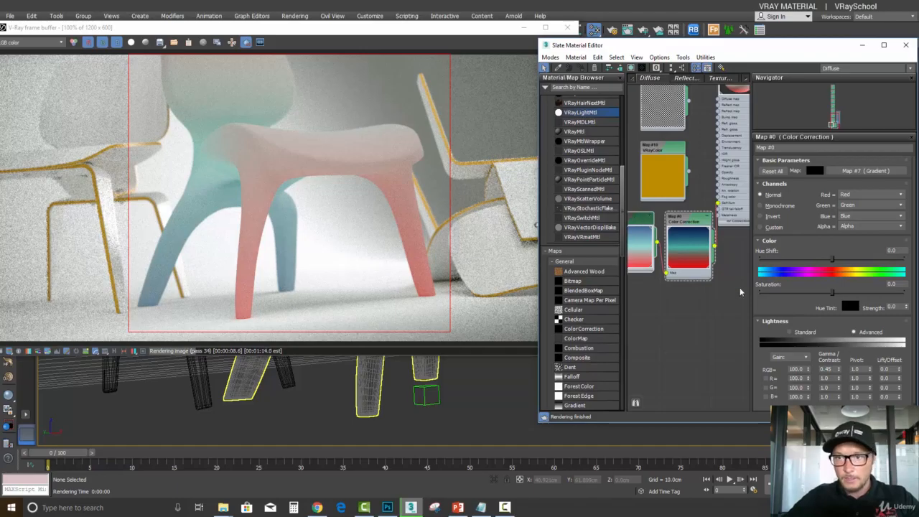
pyautogui.moveTo(838, 369)
pyautogui.mouseDown()
pyautogui.moveTo(837, 378)
pyautogui.moveTo(837, 371)
pyautogui.mouseUp()
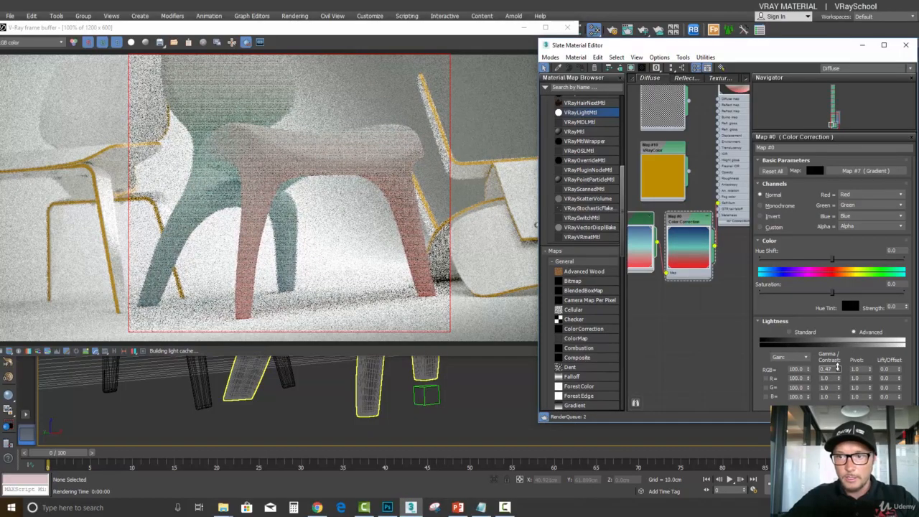
# Change Color #1 of the Gradient map to a saturated teal green
pyautogui.doubleClick(638, 221)
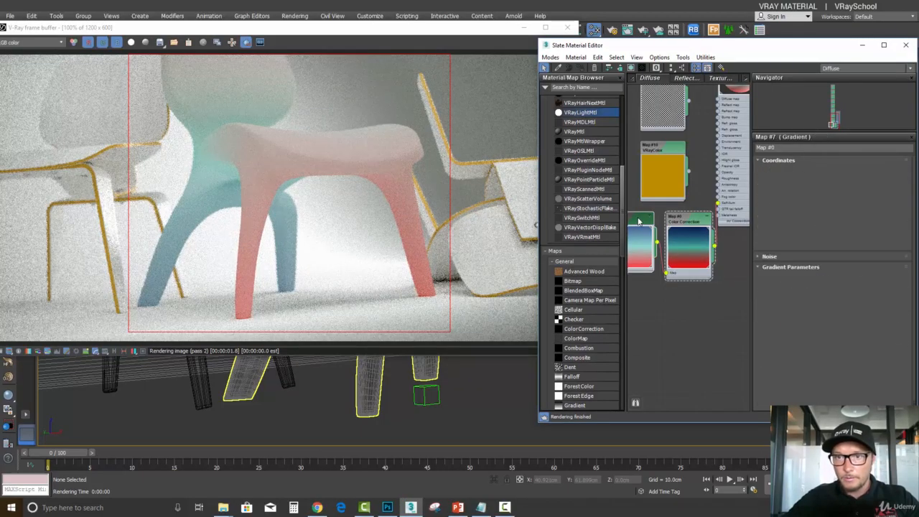
pyautogui.click(796, 288)
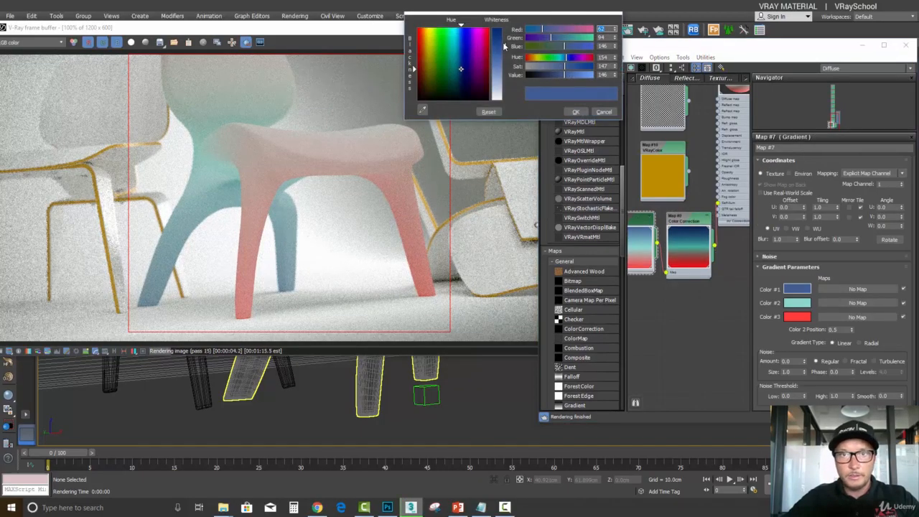
pyautogui.moveTo(505, 46); pyautogui.dragTo(504, 27)
pyautogui.click(575, 112)
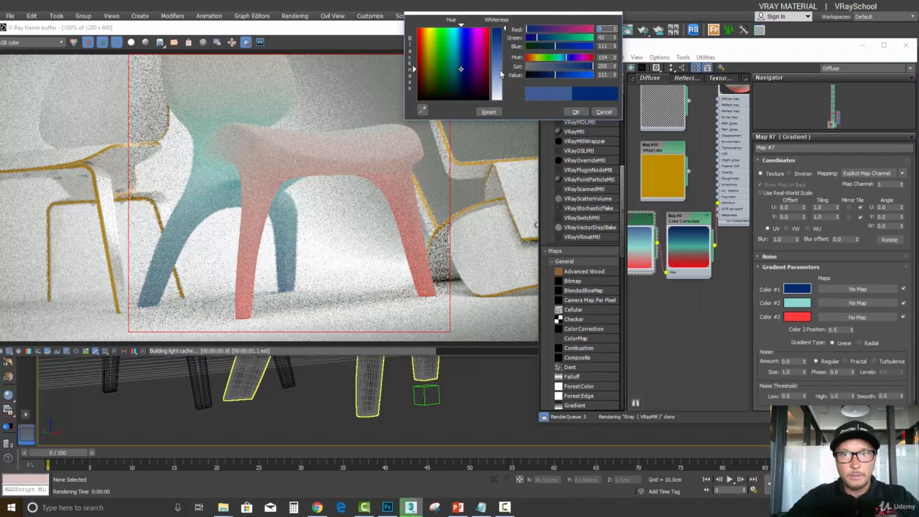
pyautogui.click(449, 45)
pyautogui.click(576, 112)
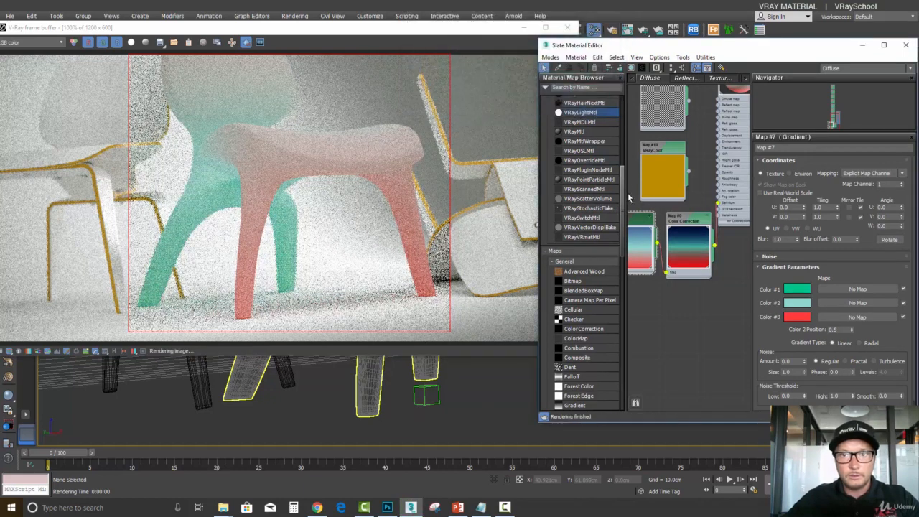
# Change Color #2 of the Gradient map to a deep blue-violet with red 42, green 0 and blue 149
pyautogui.click(797, 302)
pyautogui.moveTo(440, 52); pyautogui.dragTo(436, 27)
pyautogui.moveTo(505, 68); pyautogui.dragTo(505, 28)
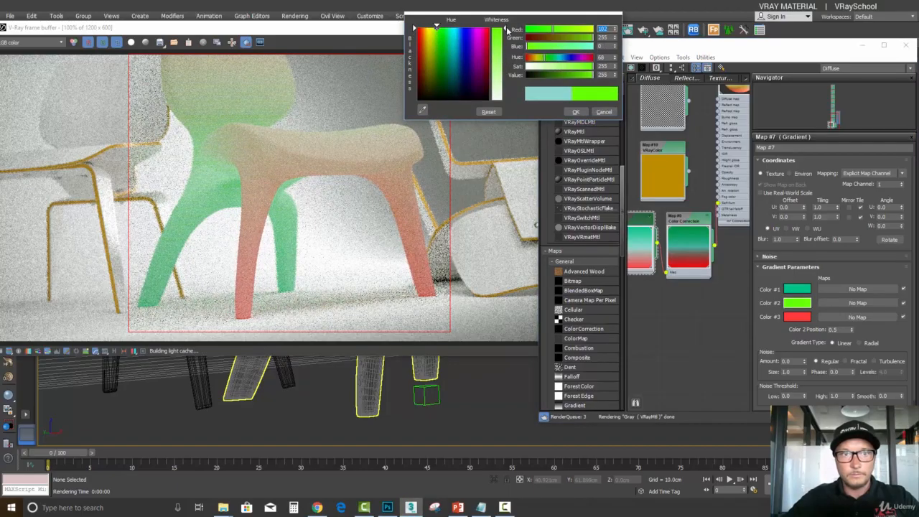
pyautogui.click(468, 59)
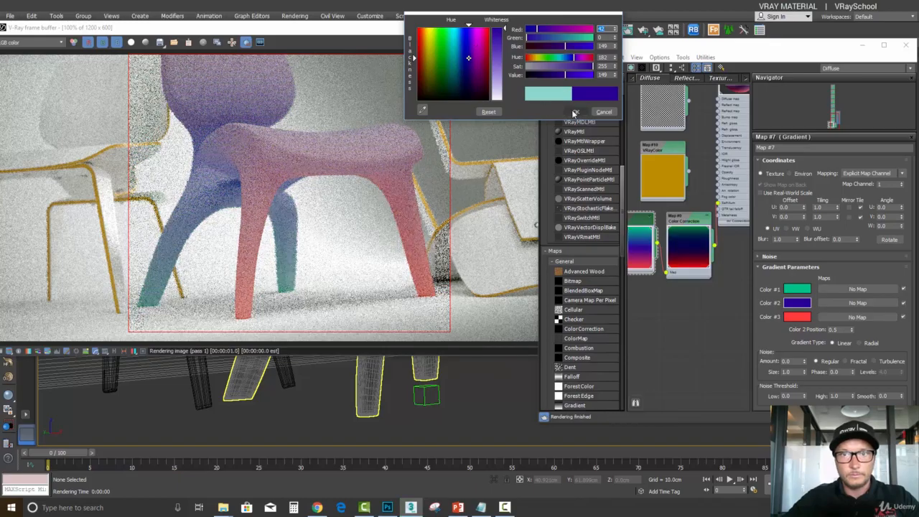
pyautogui.click(575, 111)
# Change Color #3 of the Gradient map to a fully saturated bright red
pyautogui.click(806, 320)
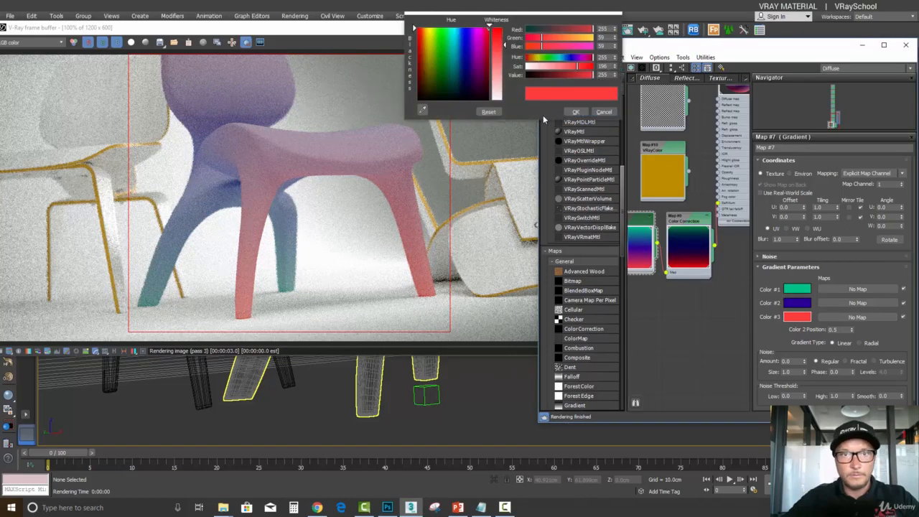
pyautogui.click(472, 94)
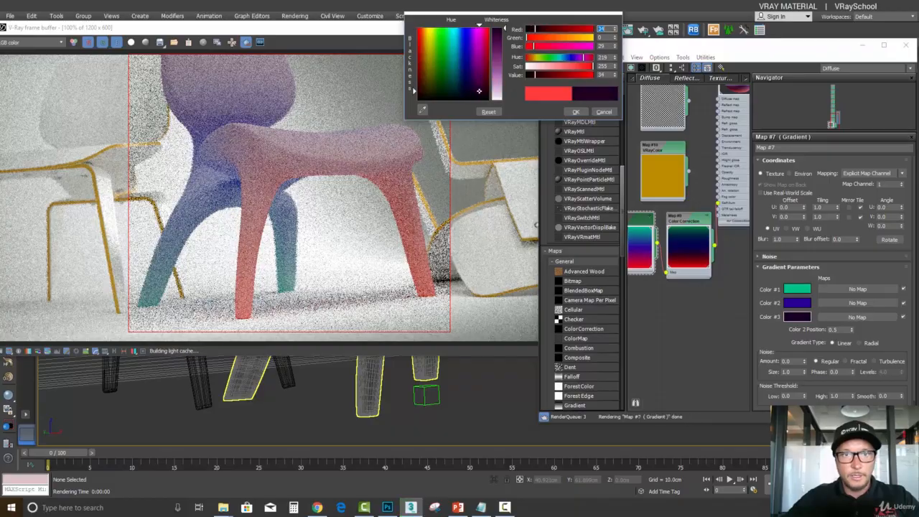
pyautogui.click(573, 111)
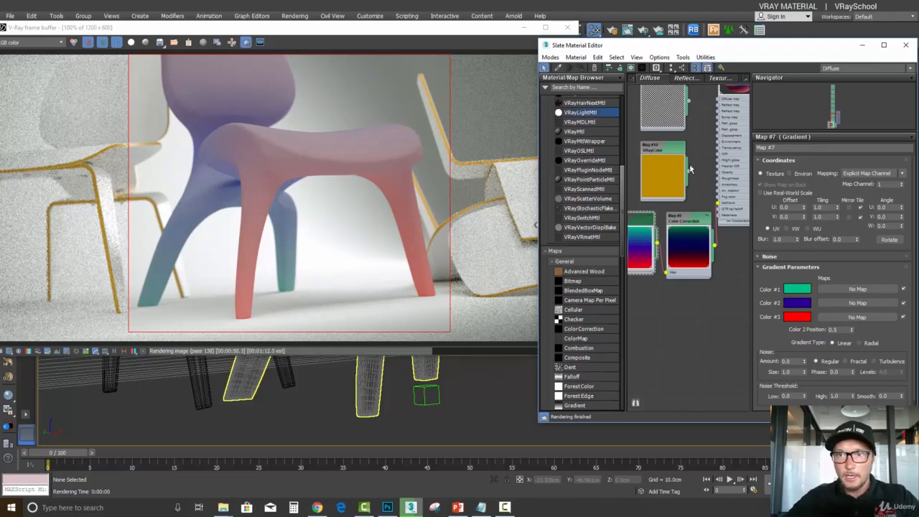
pyautogui.moveTo(706, 129); pyautogui.dragTo(702, 284, button='middle')
pyautogui.moveTo(694, 153)
pyautogui.mouseDown(button='middle')
pyautogui.moveTo(707, 264)
pyautogui.moveTo(681, 160)
pyautogui.mouseUp(button='middle')
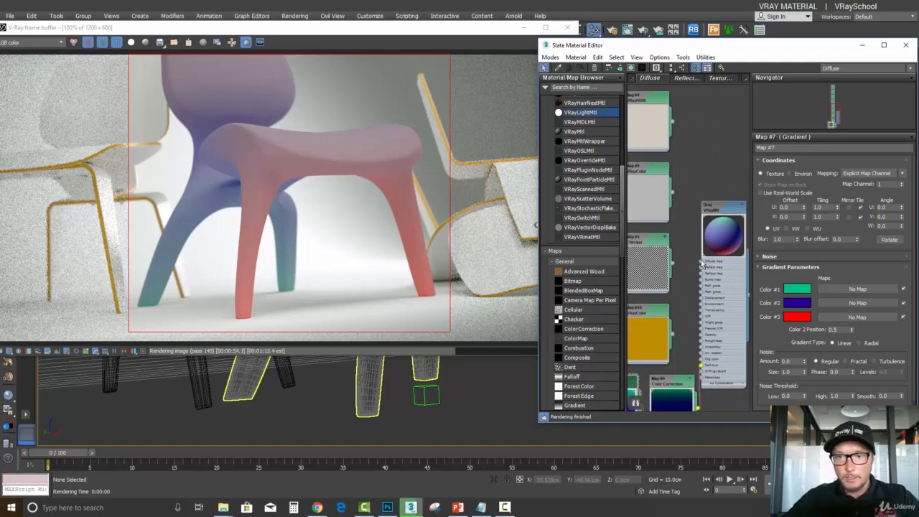